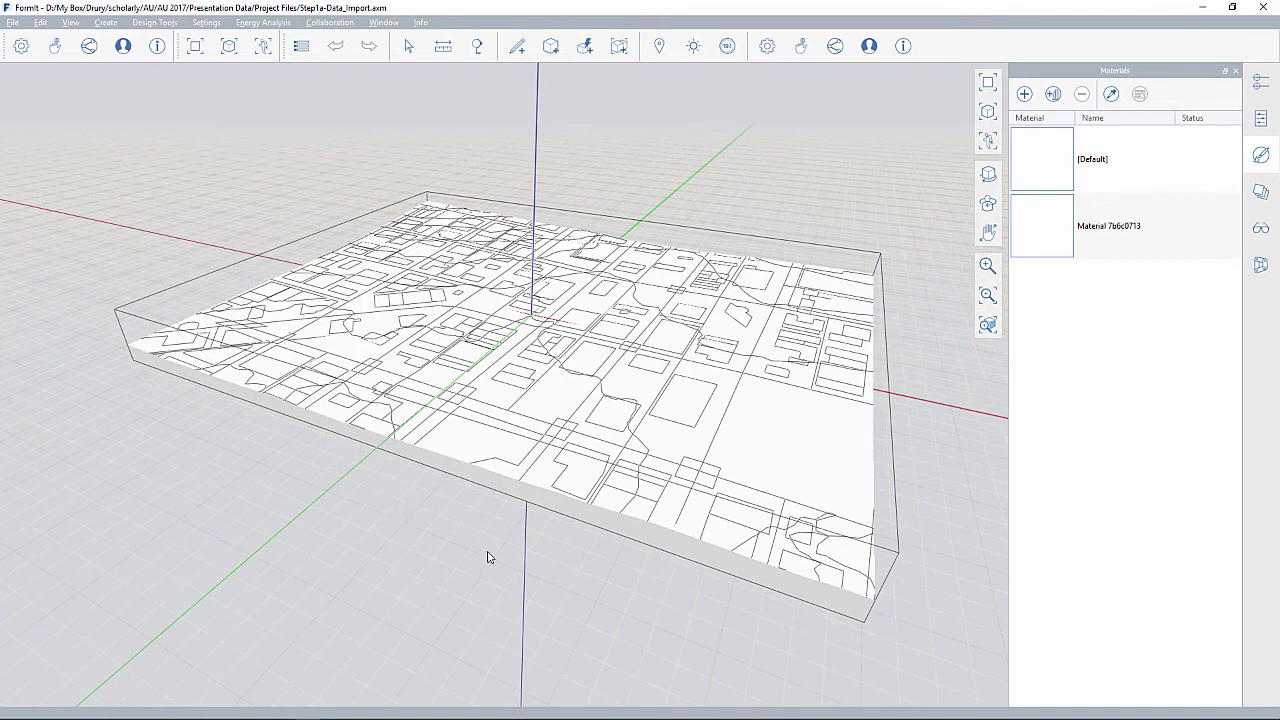
left_click(463, 270)
left_click(339, 479)
mouse_move(434, 547)
middle_mouse_down()
mouse_move(437, 537)
mouse_move(421, 556)
middle_mouse_up()
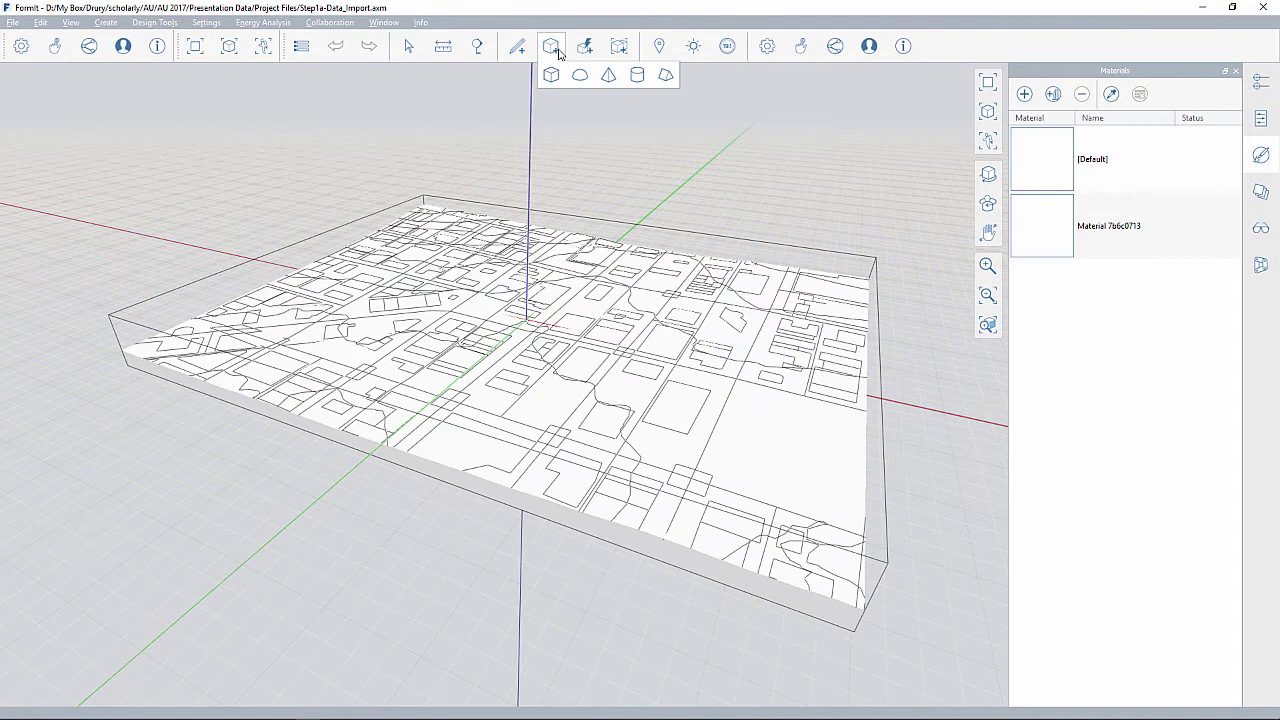
mouse_move(587, 48)
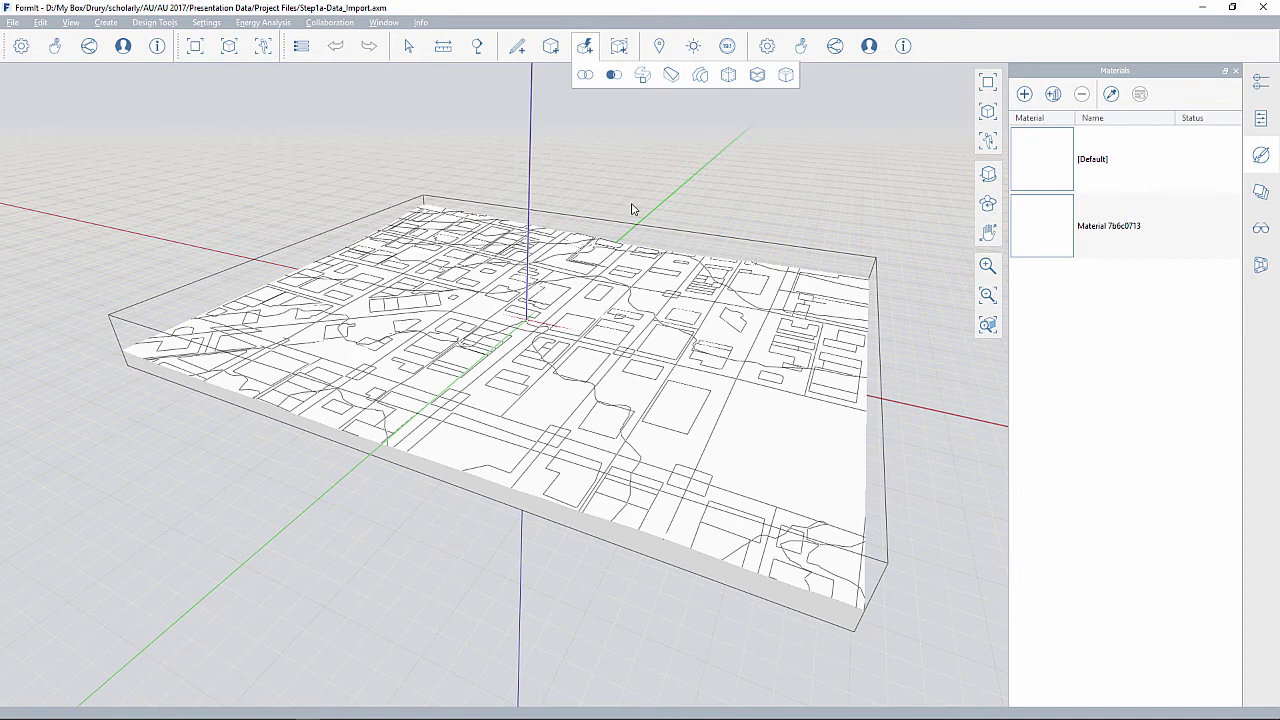
left_click(628, 368)
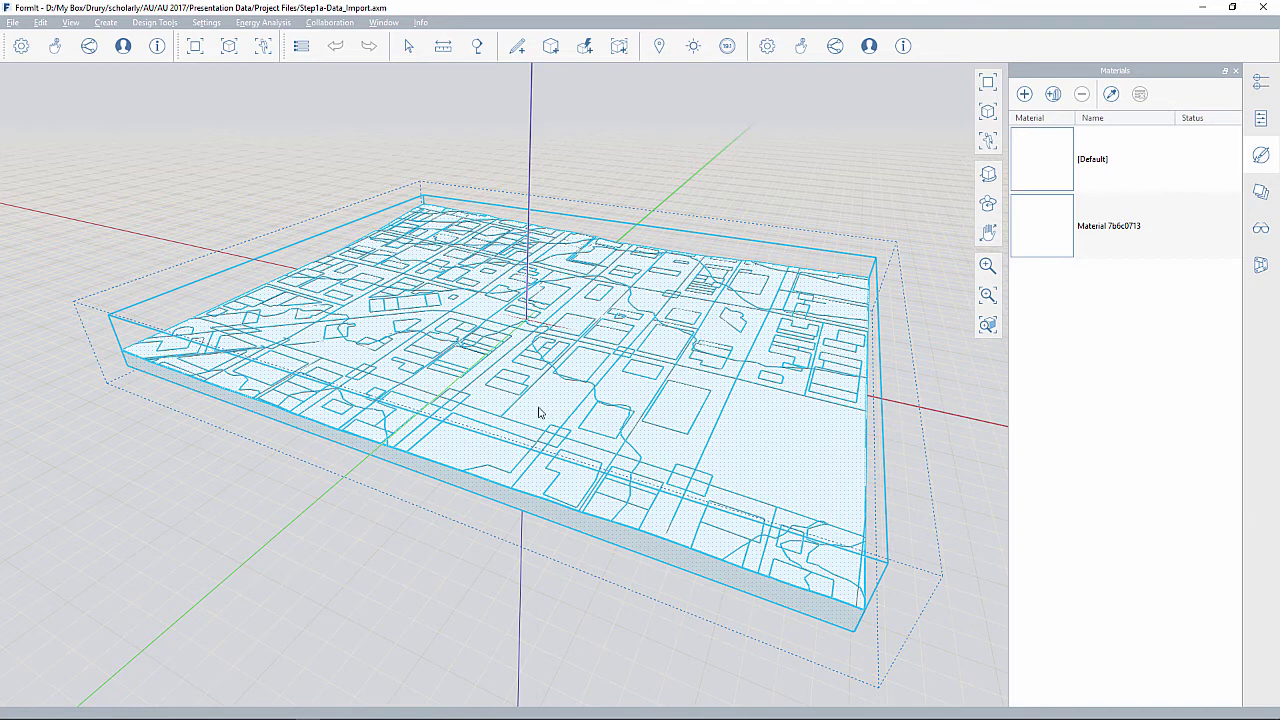
double_click(538, 412)
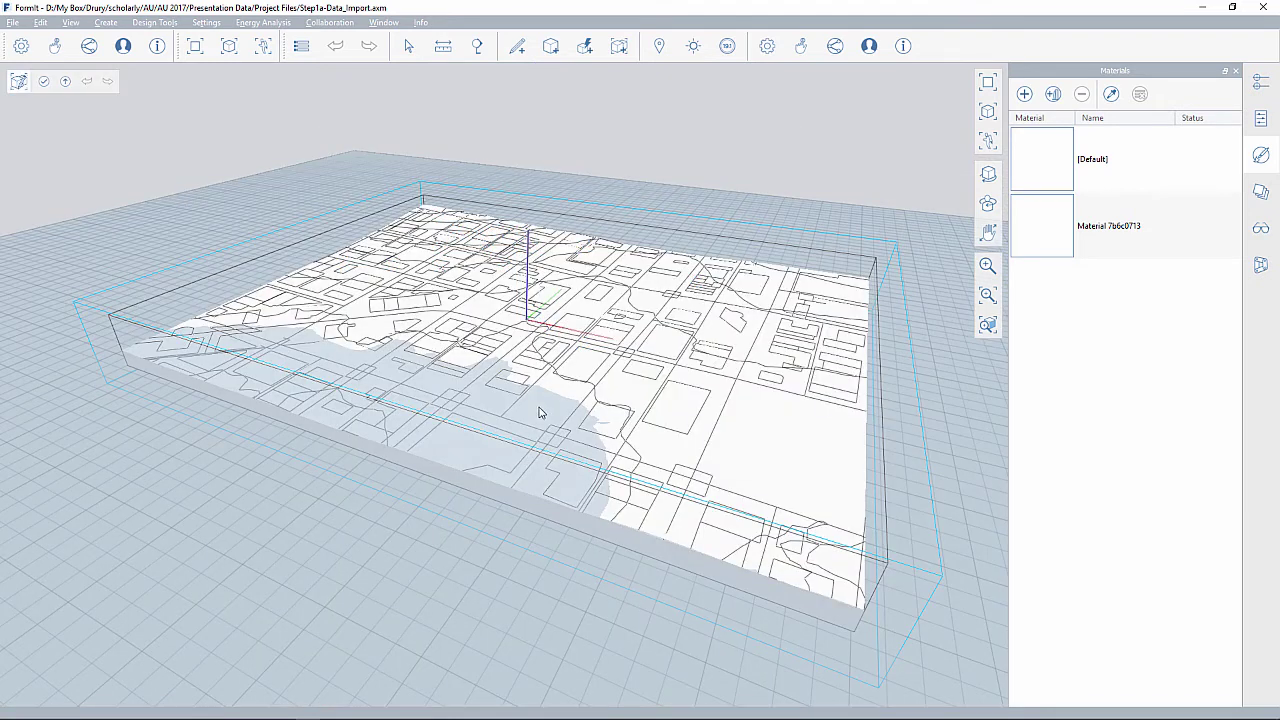
left_click(585, 47)
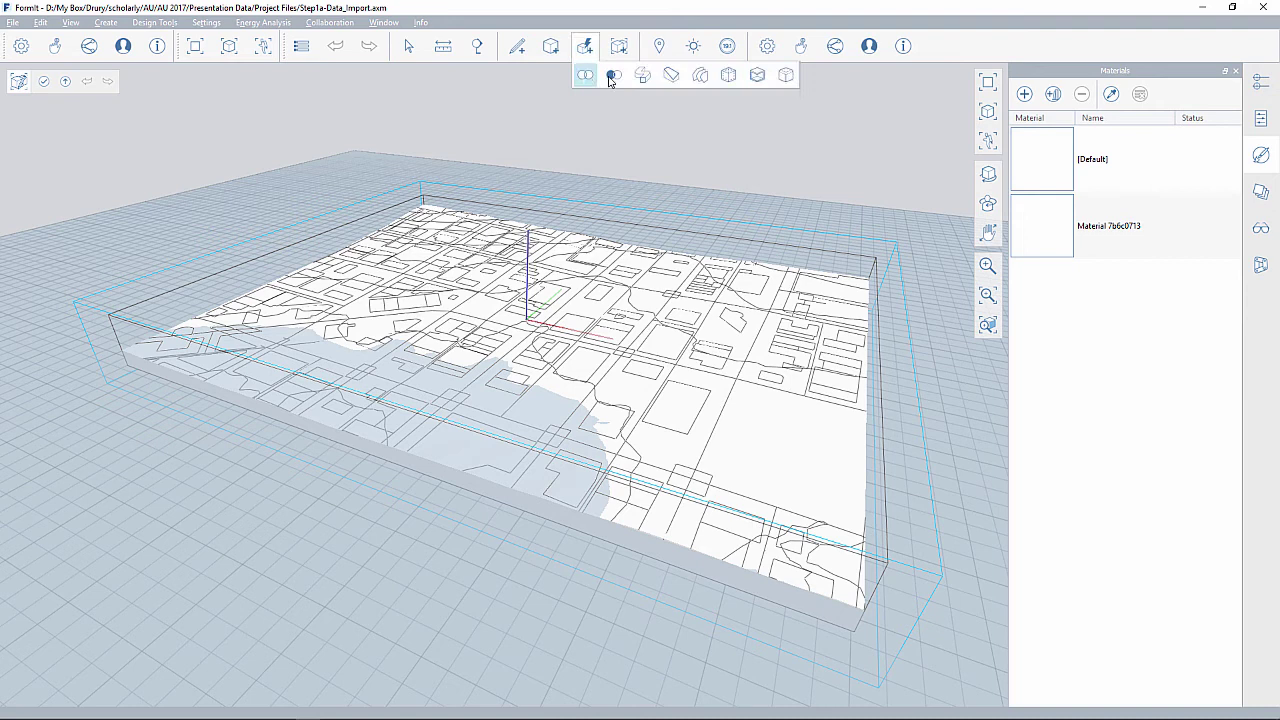
left_click(671, 75)
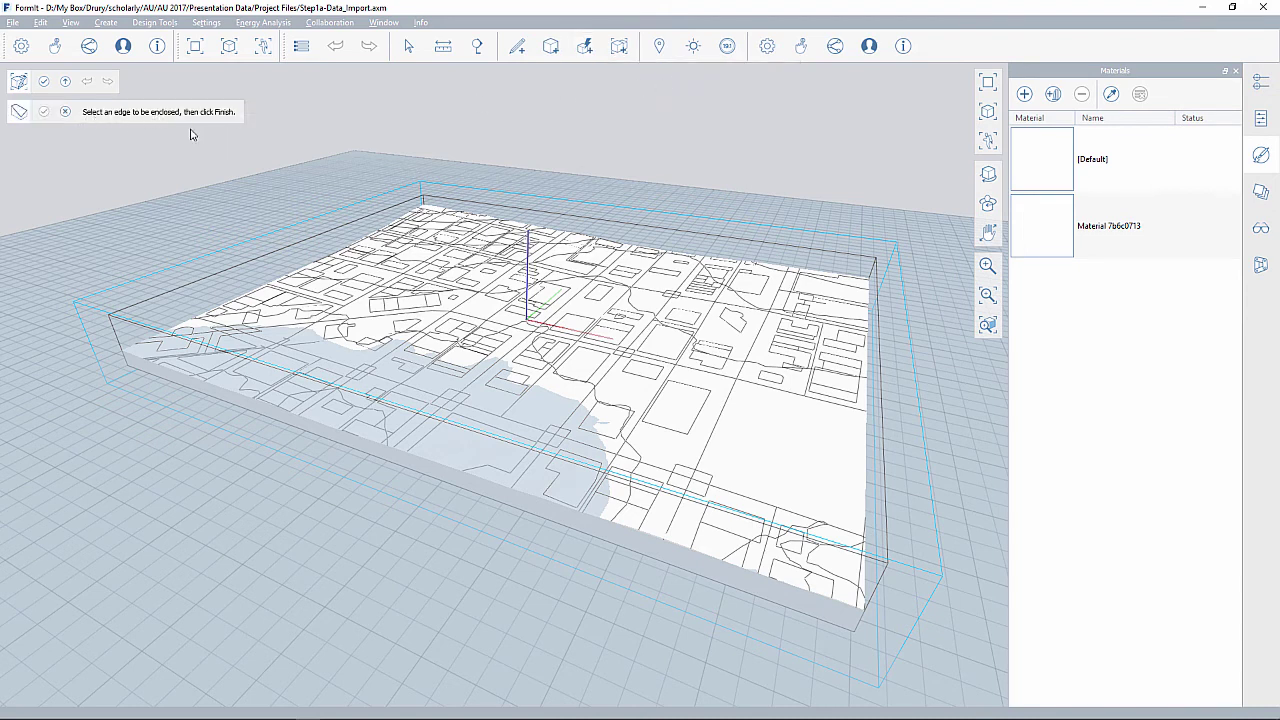
middle_click_drag(690, 433, 703, 268)
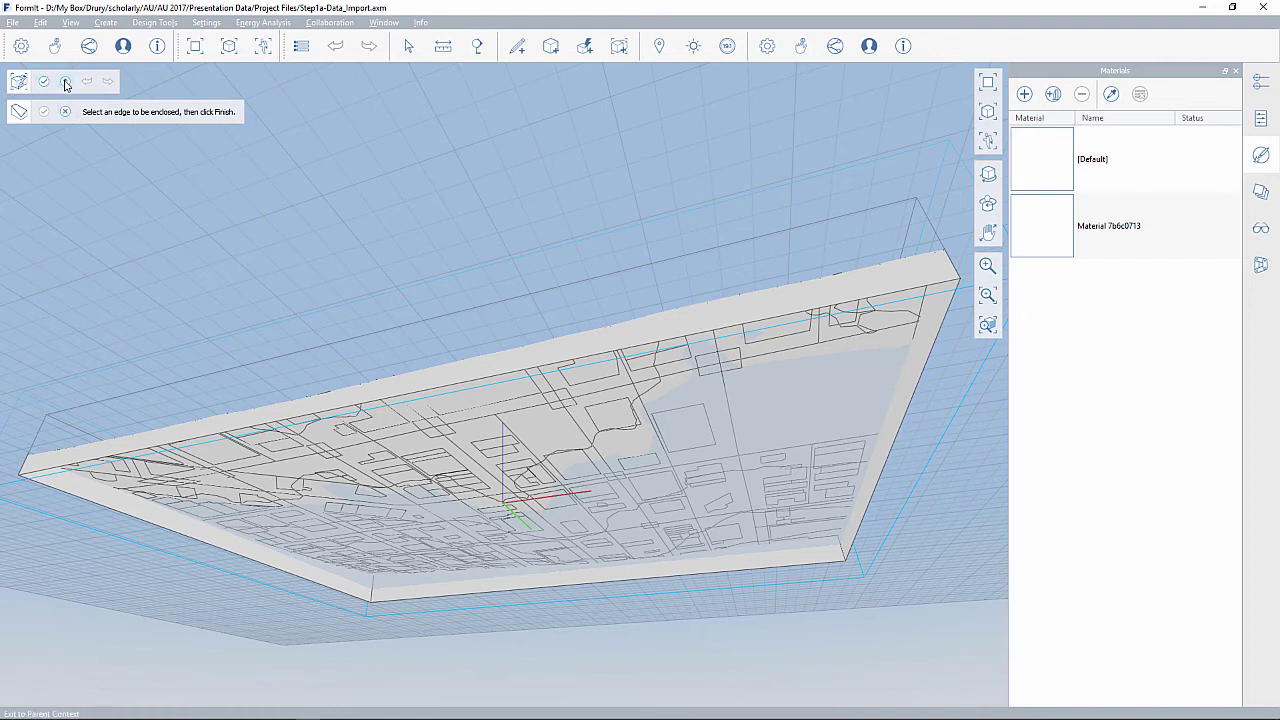
left_click(65, 85)
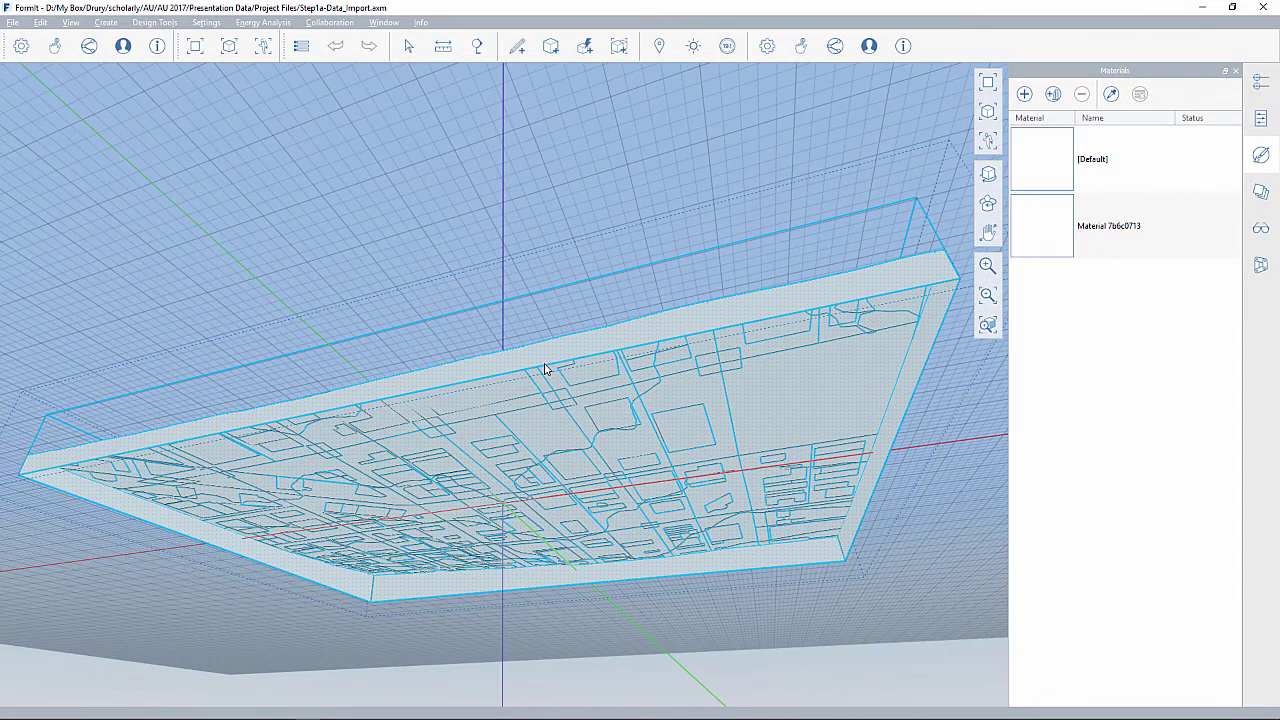
Step: Open the nested terrain group for editing and cover its open underside using the bottom perimeter edges
double_click(545, 370)
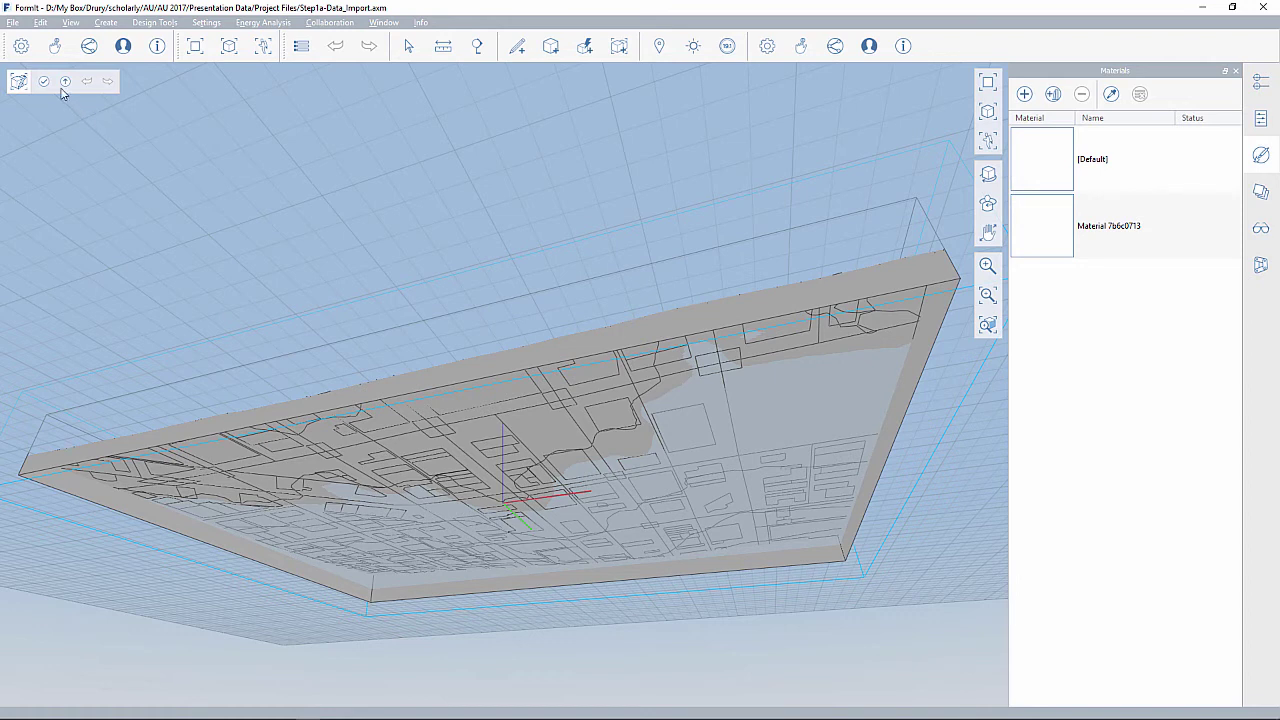
mouse_move(590, 50)
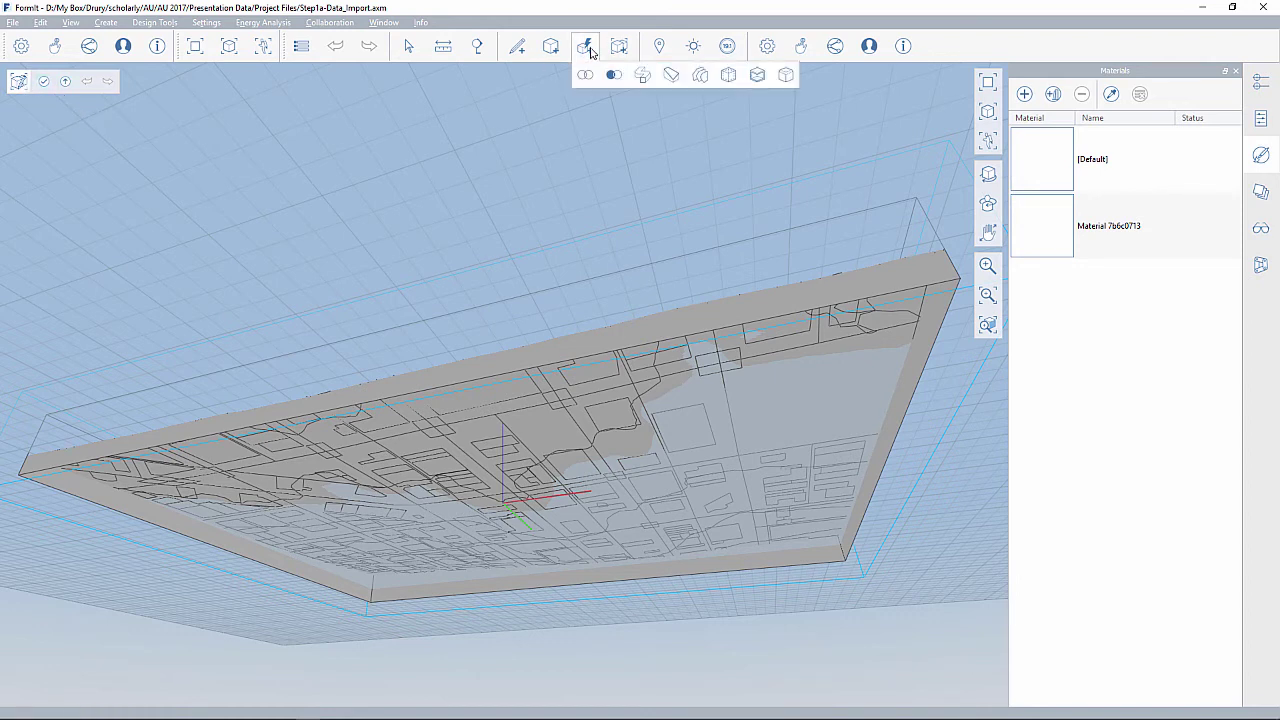
left_click(674, 78)
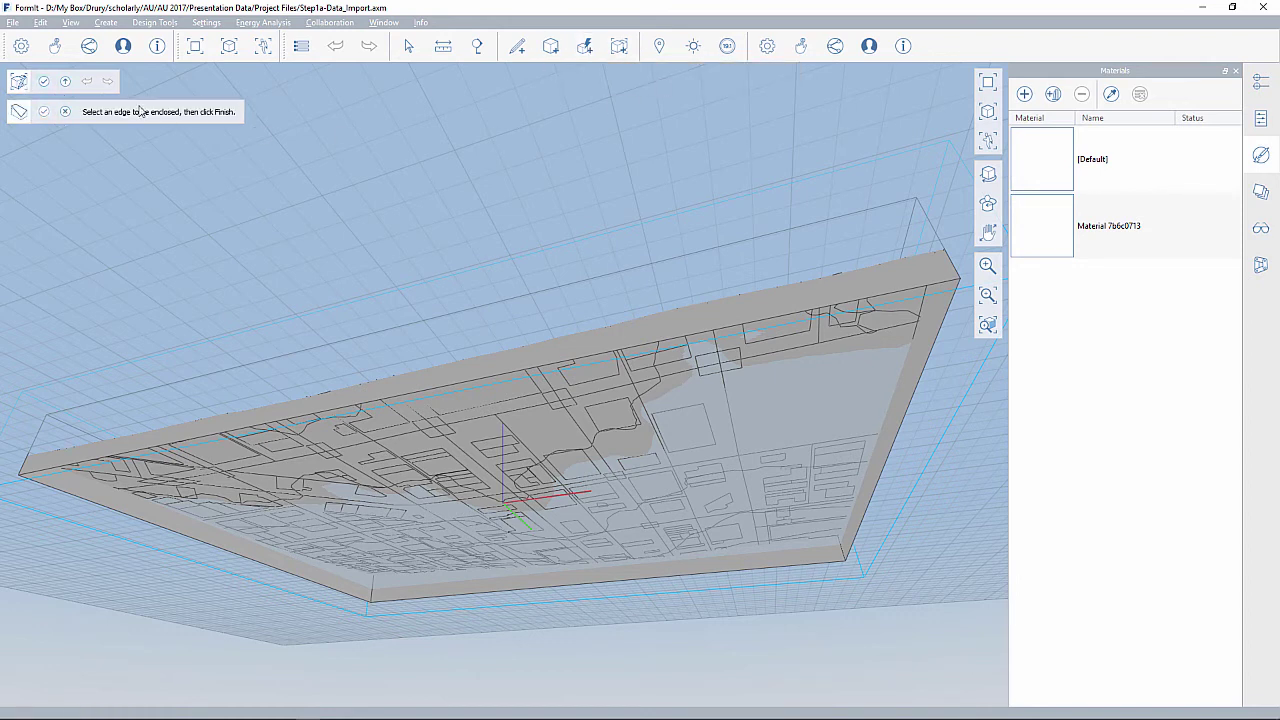
left_click(48, 467)
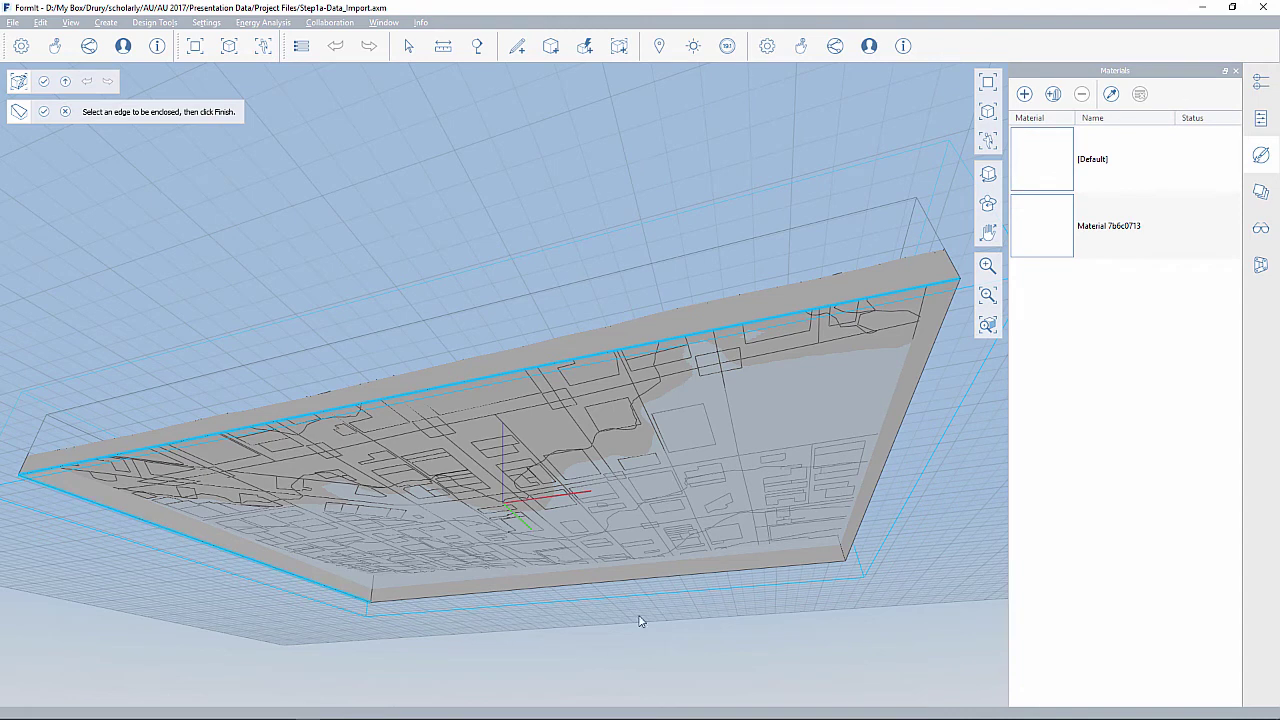
left_click(670, 578)
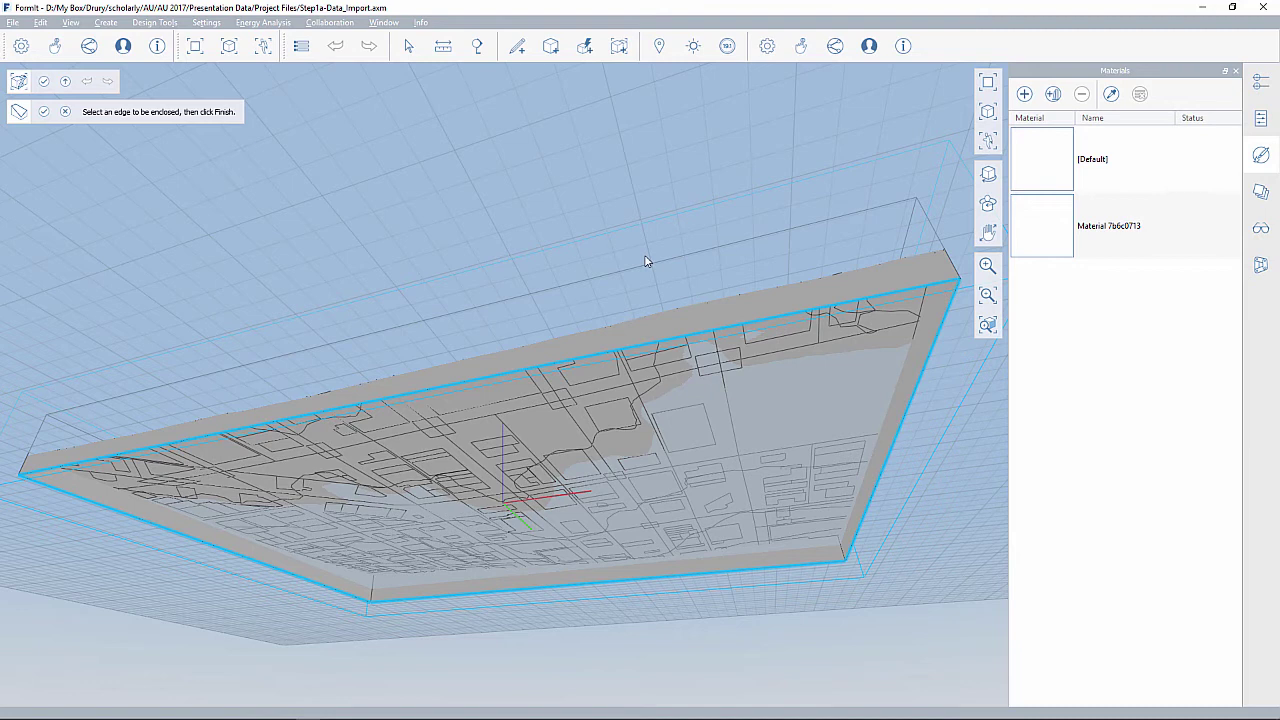
left_click(44, 112)
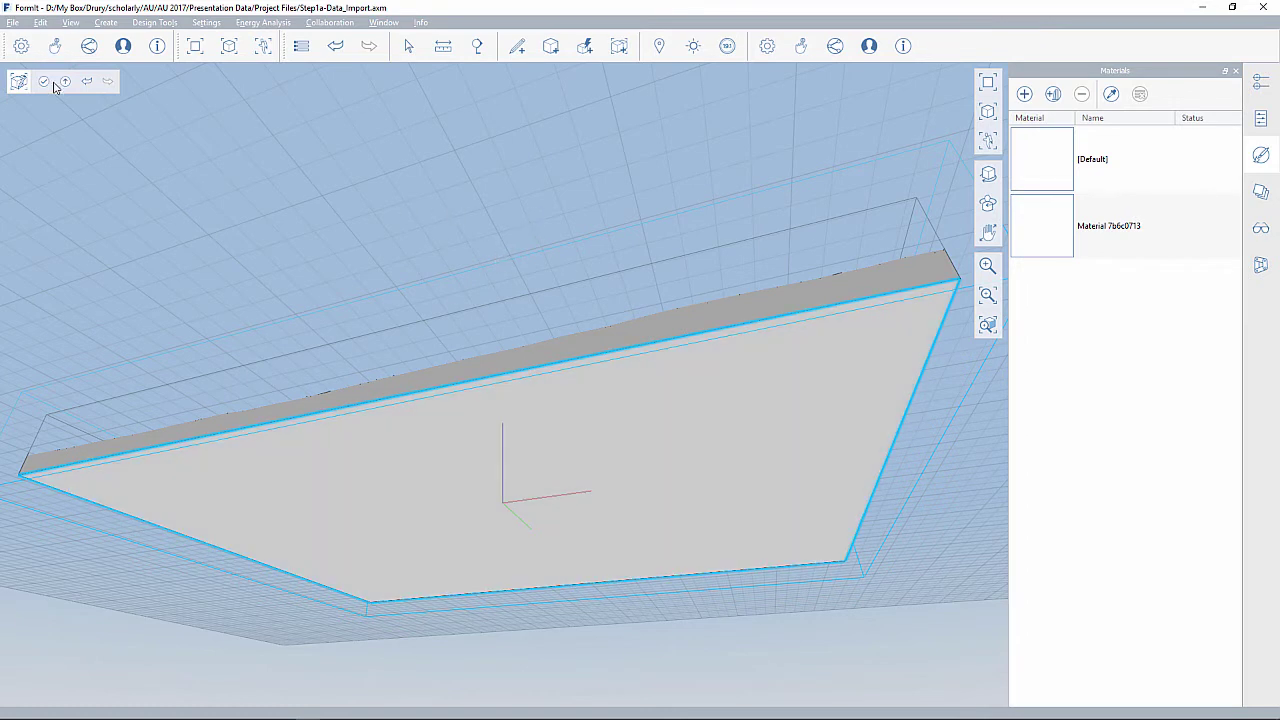
Step: Delete the stray boundary and vertical corner edges above the terrain surface, and exit group editing to the main model
middle_click_drag(390, 160, 509, 486)
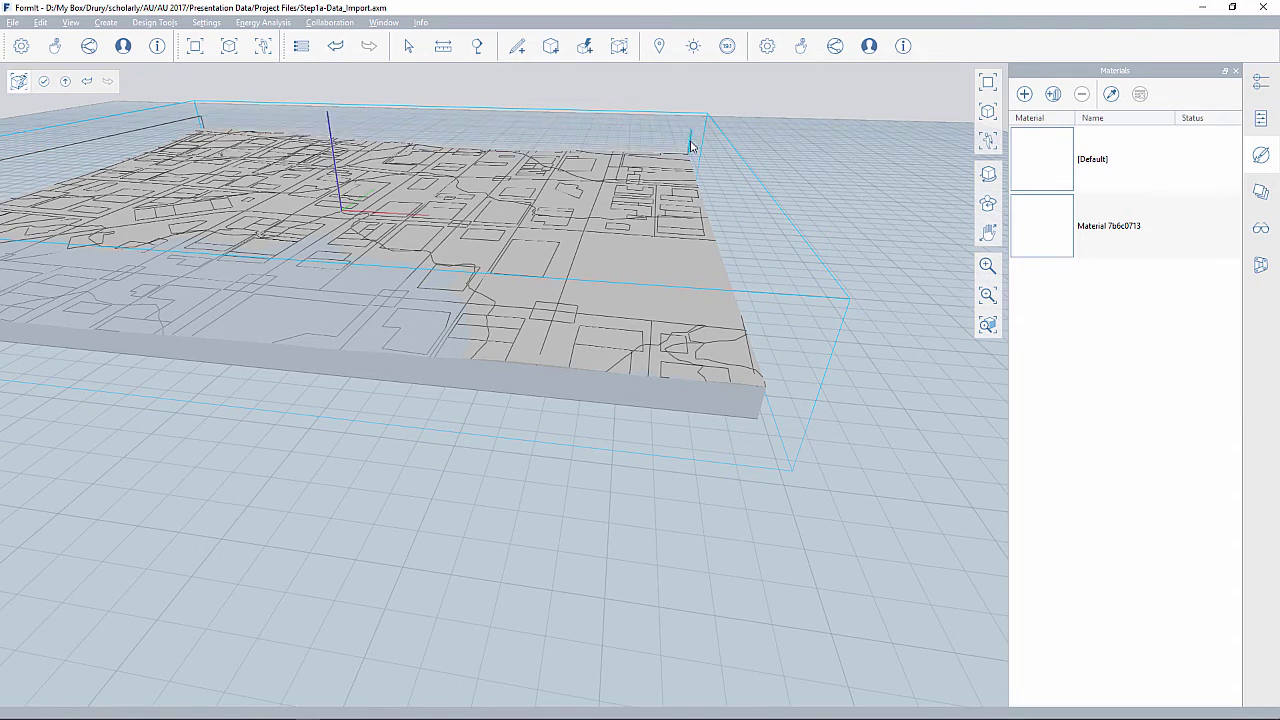
middle_click_drag(356, 128, 668, 254)
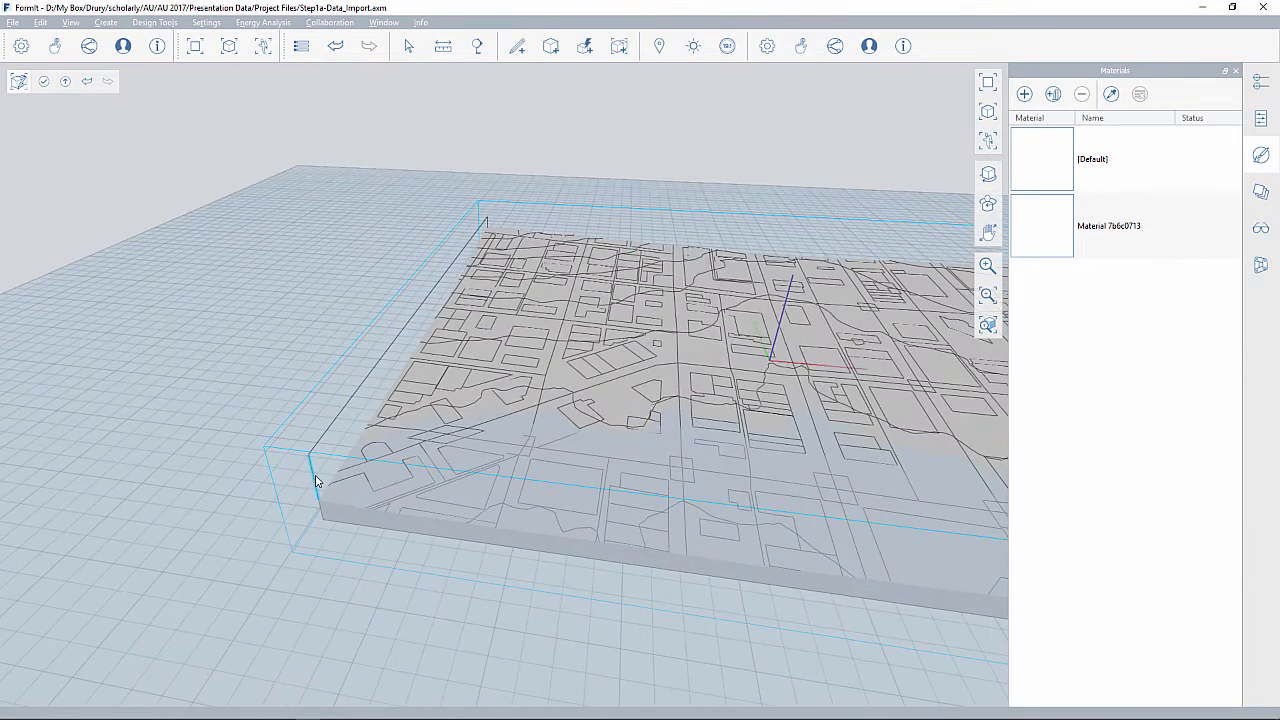
left_click(343, 423)
left_click(395, 160)
scroll(487, 227, "up", 5)
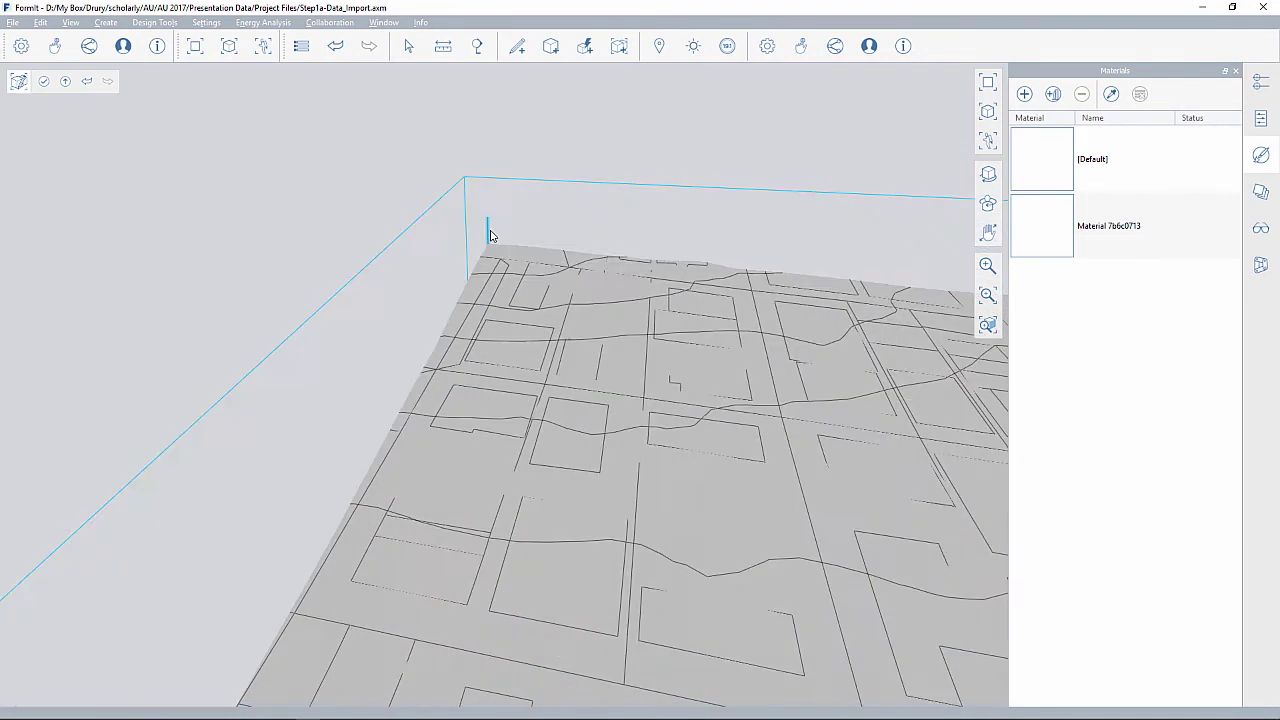
scroll(565, 240, "down", 10)
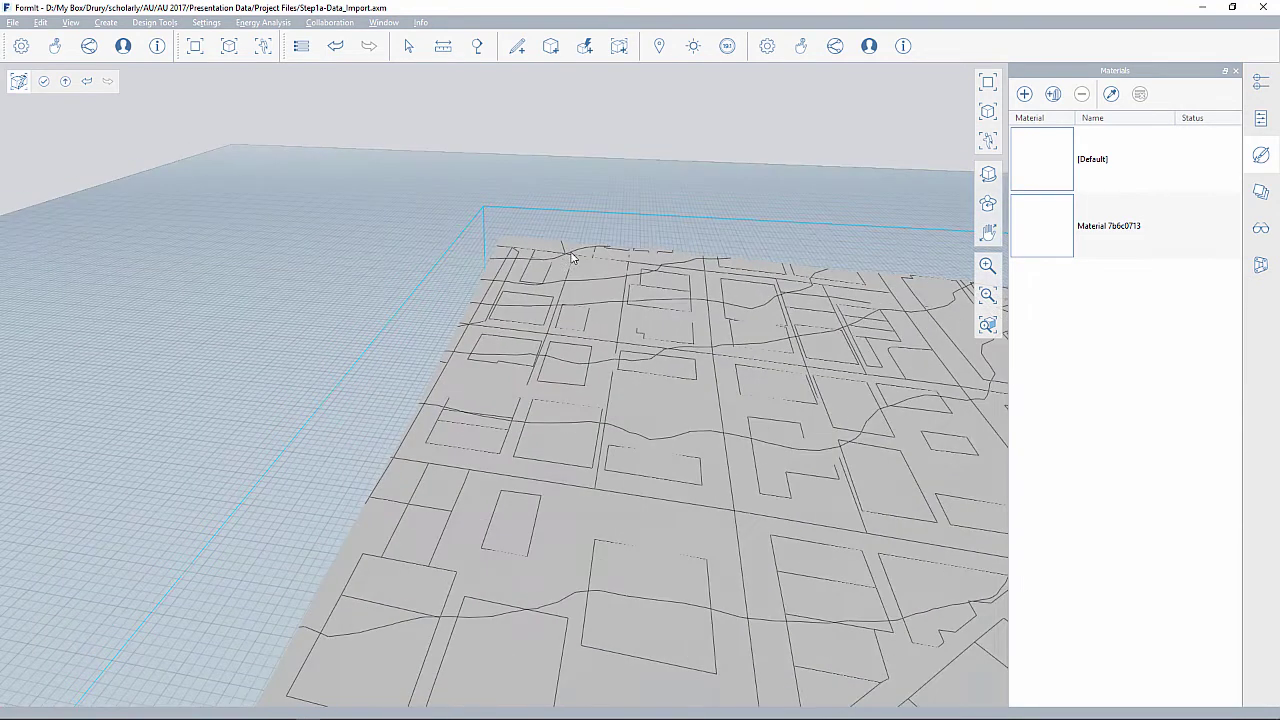
middle_click_drag(456, 350, 571, 459)
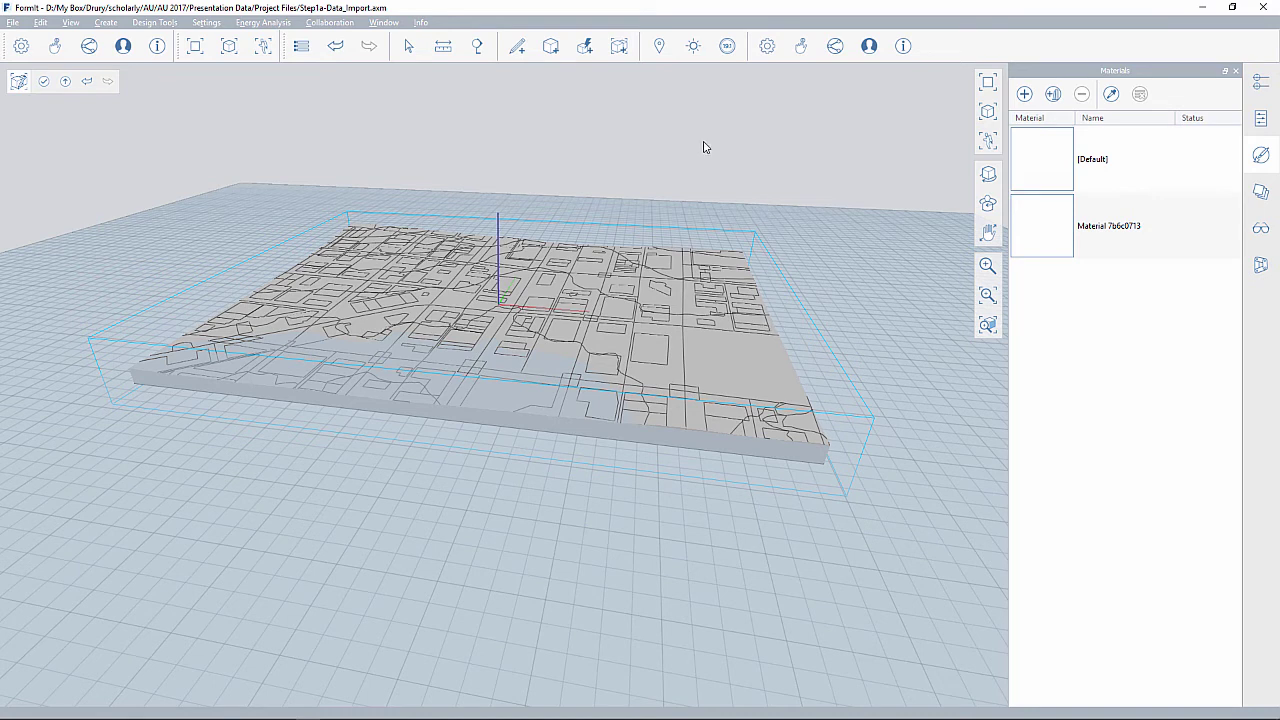
left_click(82, 81)
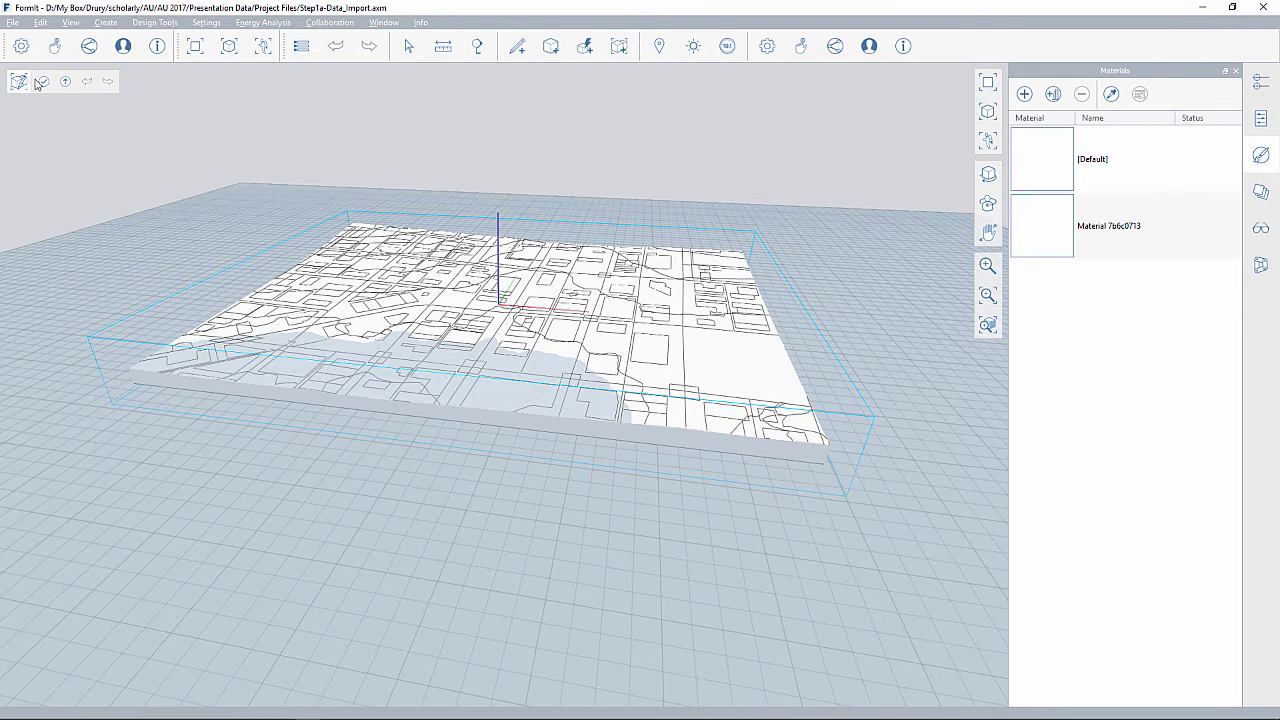
left_click(64, 83)
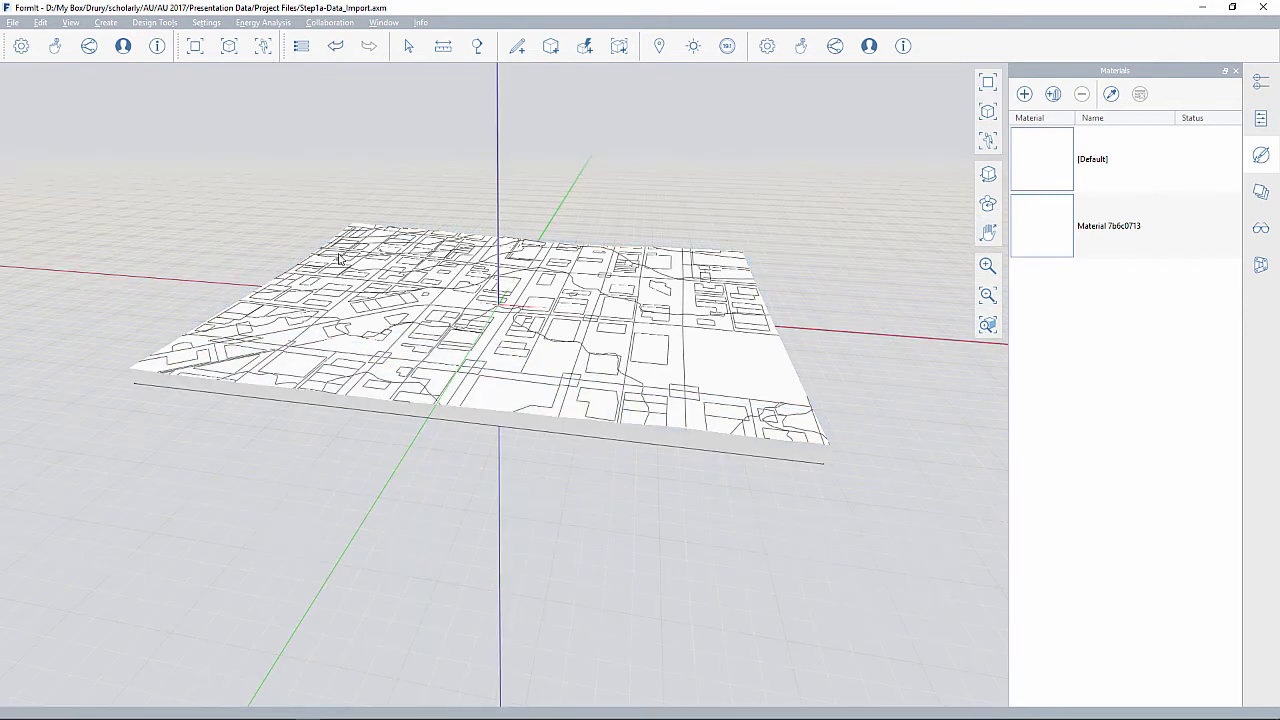
Step: Create a new material named Site and set its transparency to about half
mouse_move(201, 201)
right_mouse_down()
mouse_move(193, 192)
mouse_move(208, 216)
right_mouse_up()
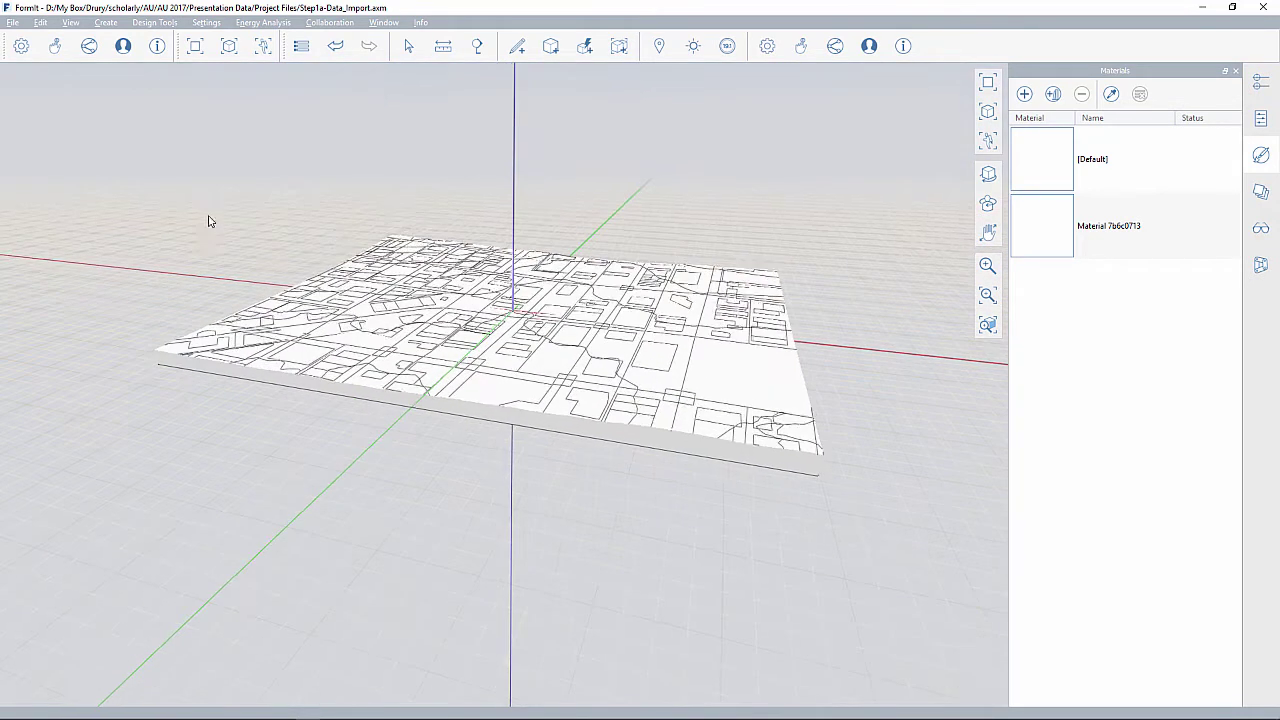
right_click_drag(324, 241, 271, 228)
left_click(1025, 95)
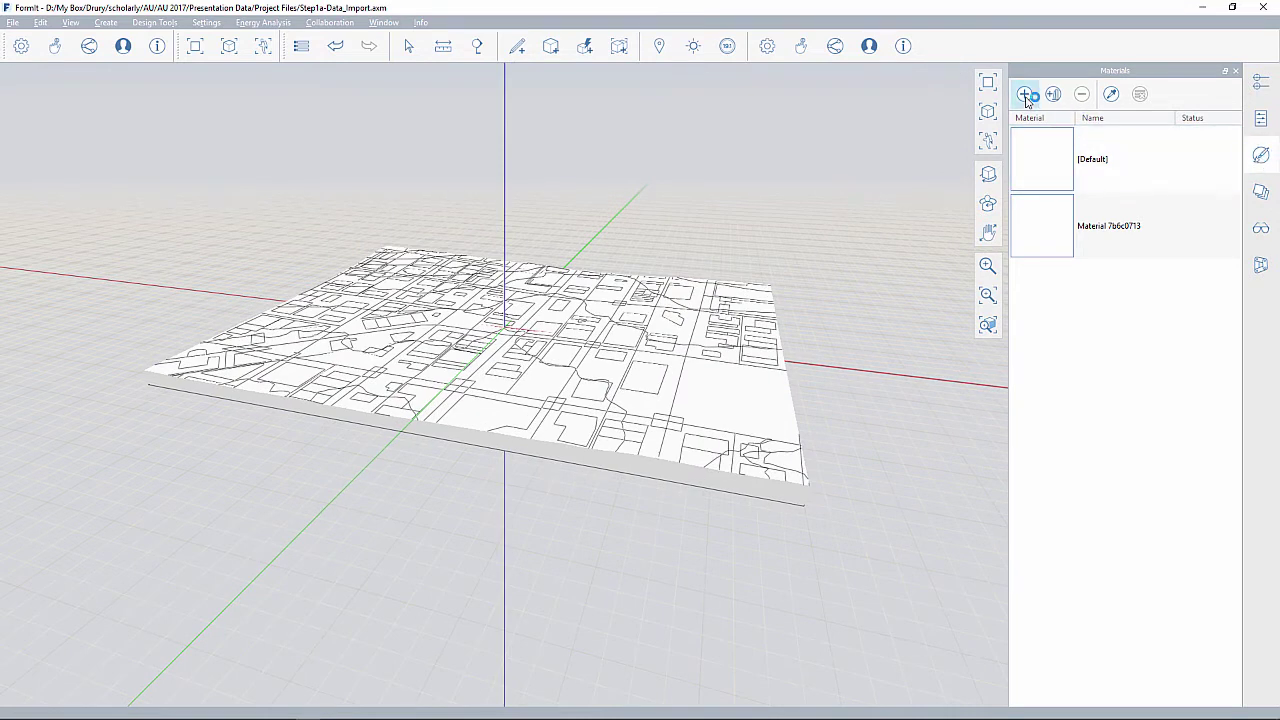
left_click(1026, 95)
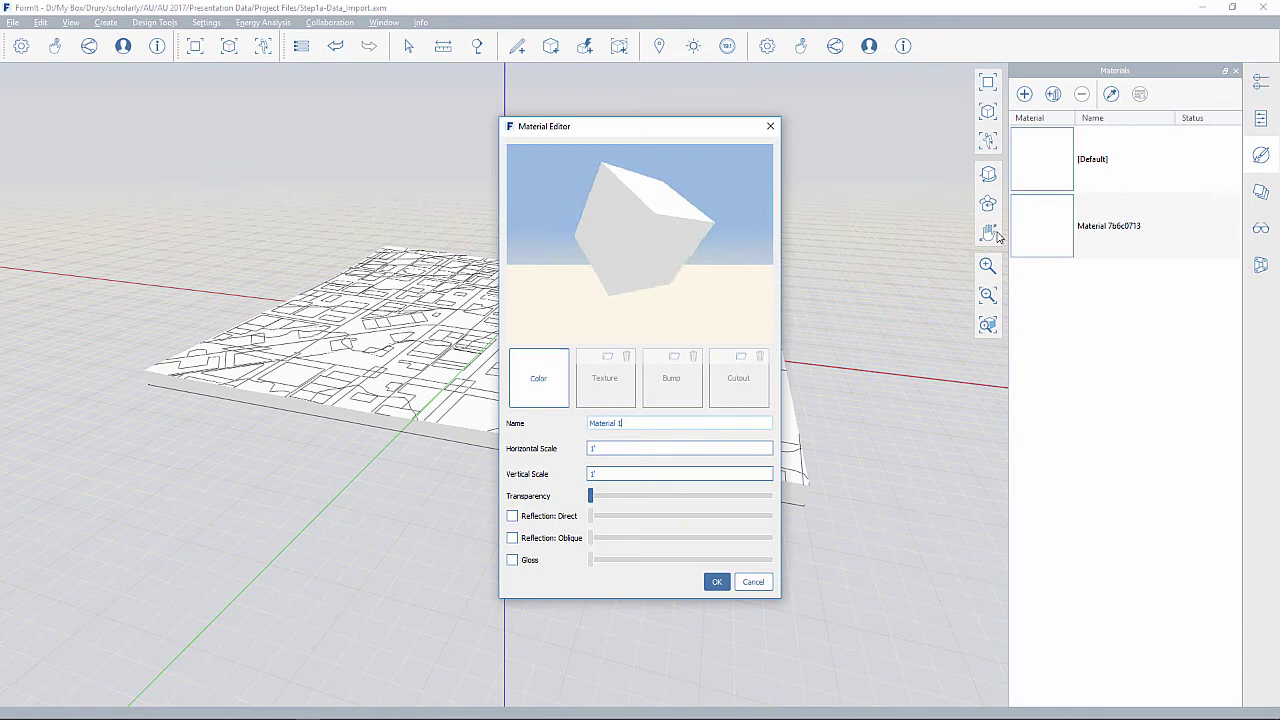
left_click_drag(644, 421, 510, 414)
type("S")
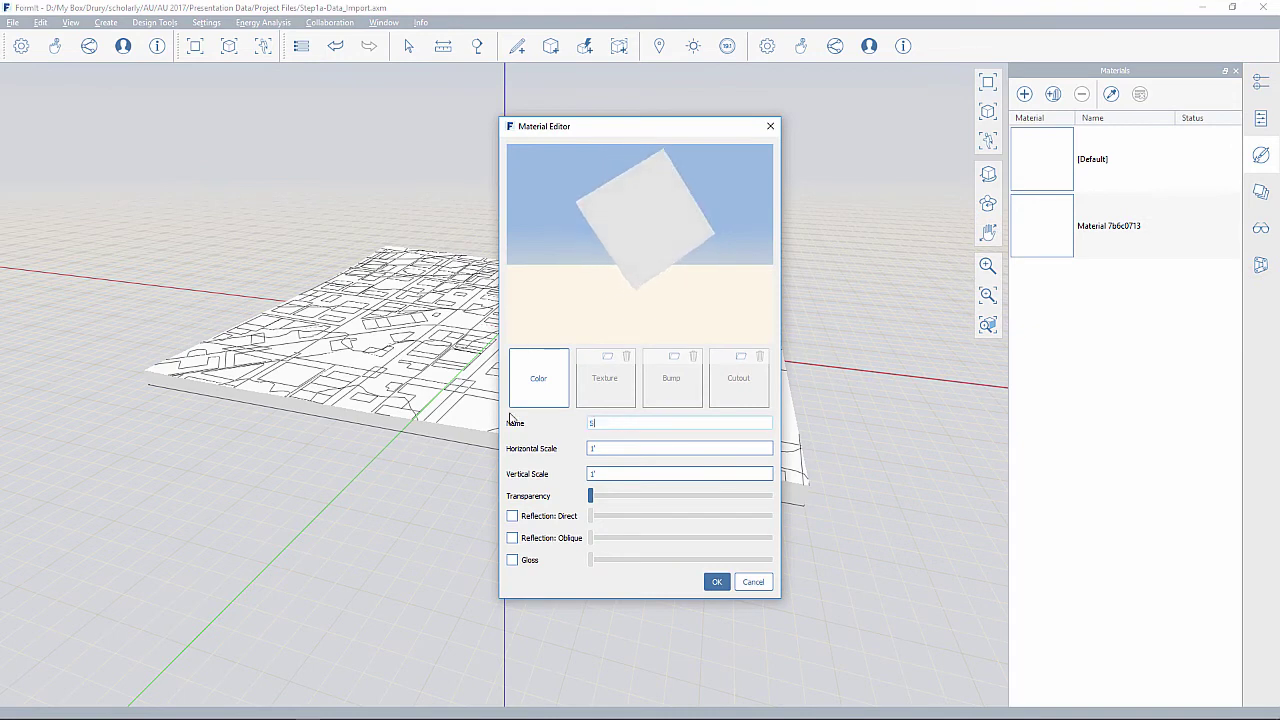
type("ite")
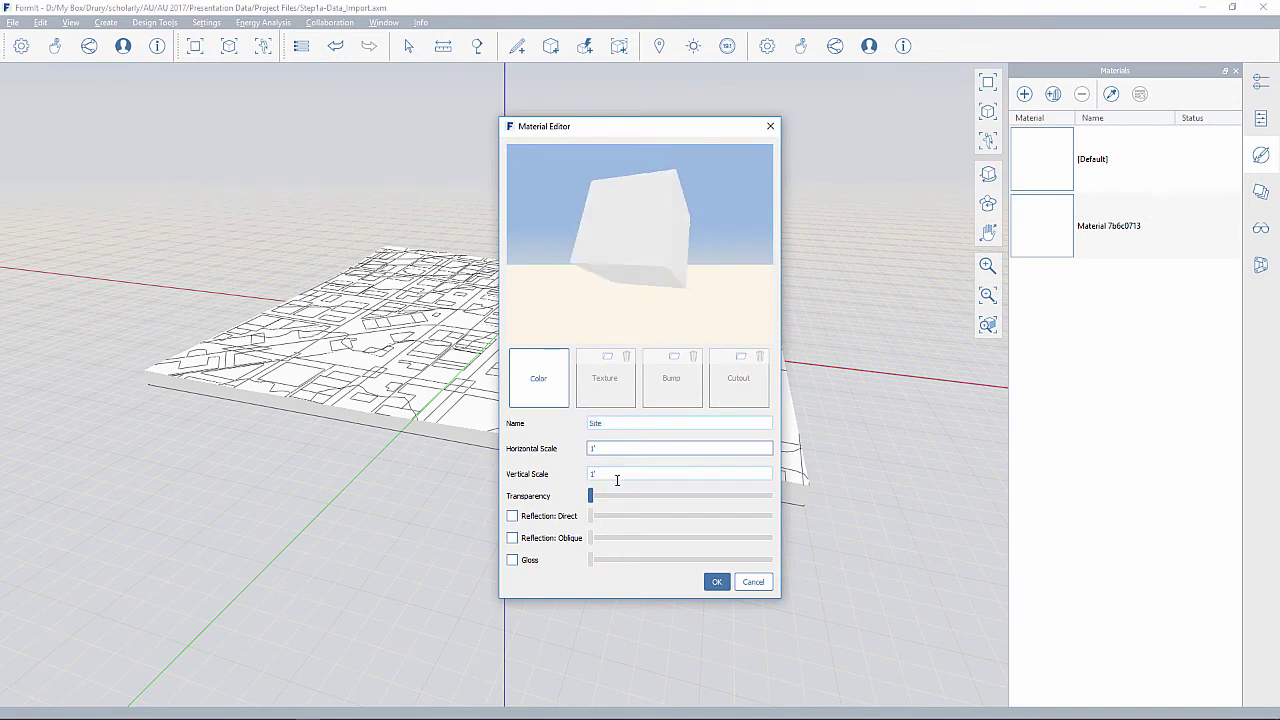
left_click_drag(660, 128, 812, 122)
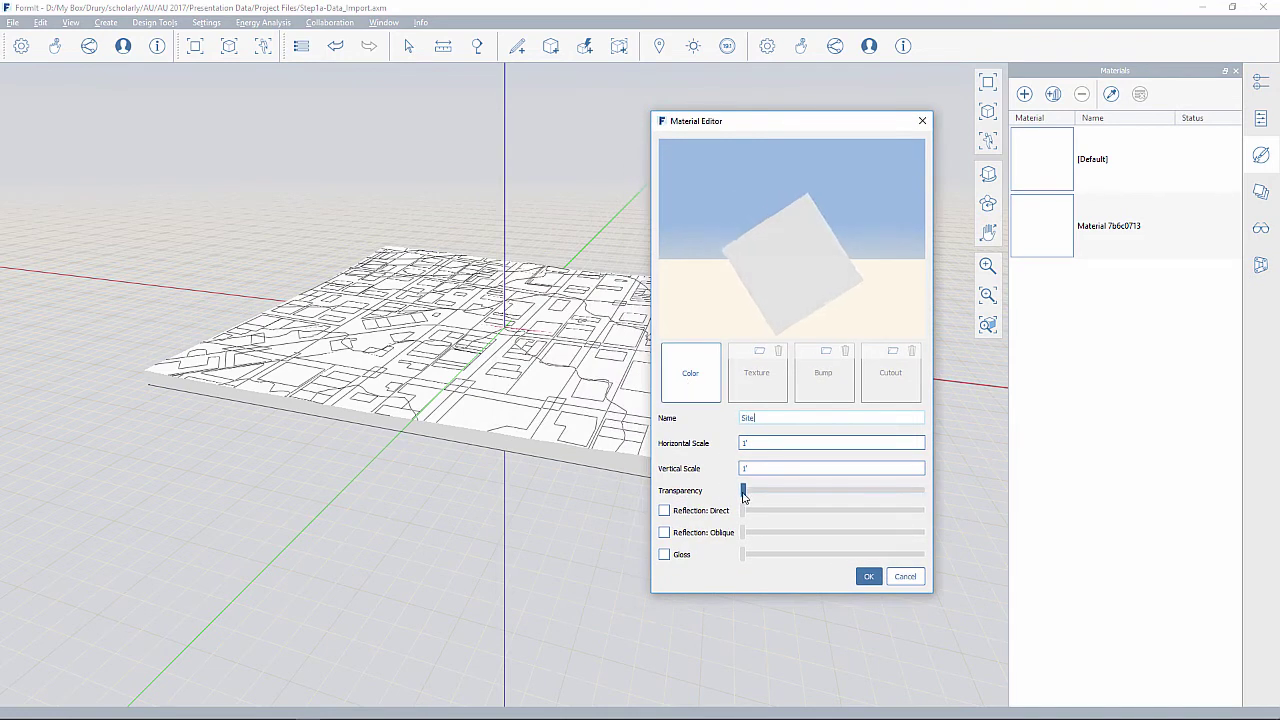
left_click_drag(743, 496, 832, 497)
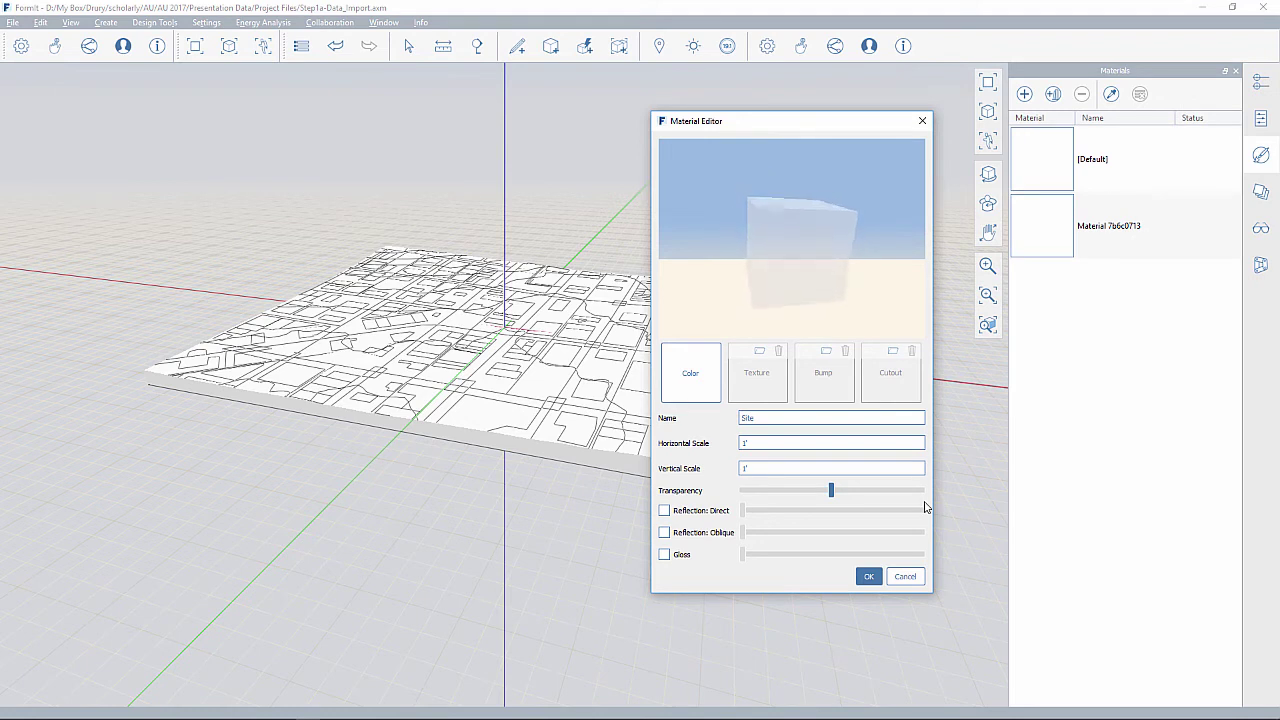
Step: Set the Site material's color to the beige #cbc3a6, save the material and leave the paint tool
left_click(700, 378)
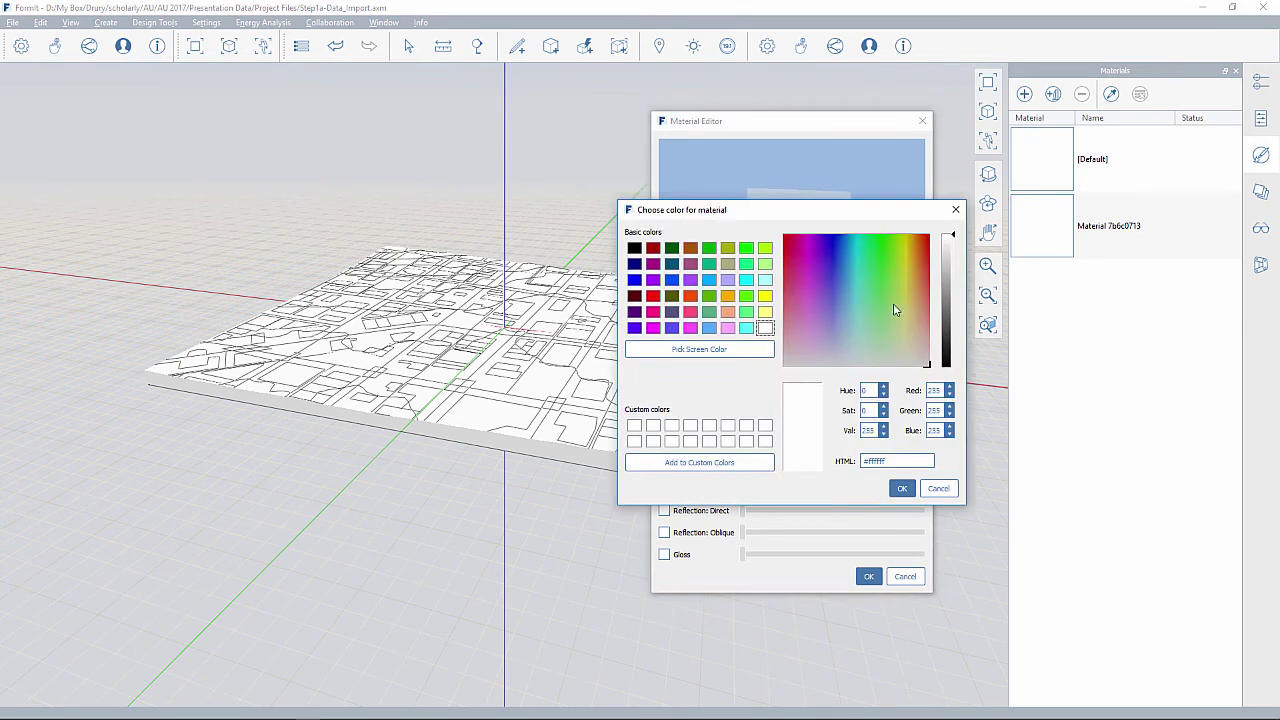
left_click(903, 342)
mouse_move(950, 256)
left_mouse_down()
mouse_move(950, 307)
mouse_move(950, 261)
left_mouse_up()
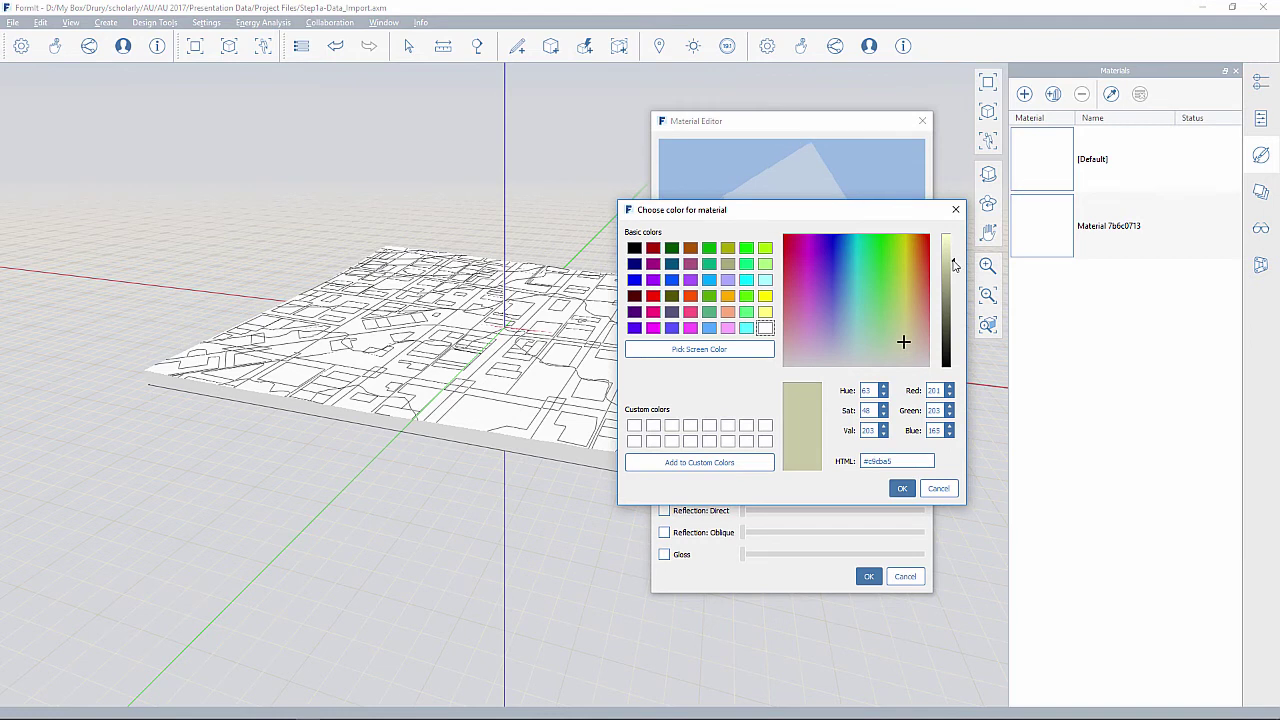
left_click(910, 342)
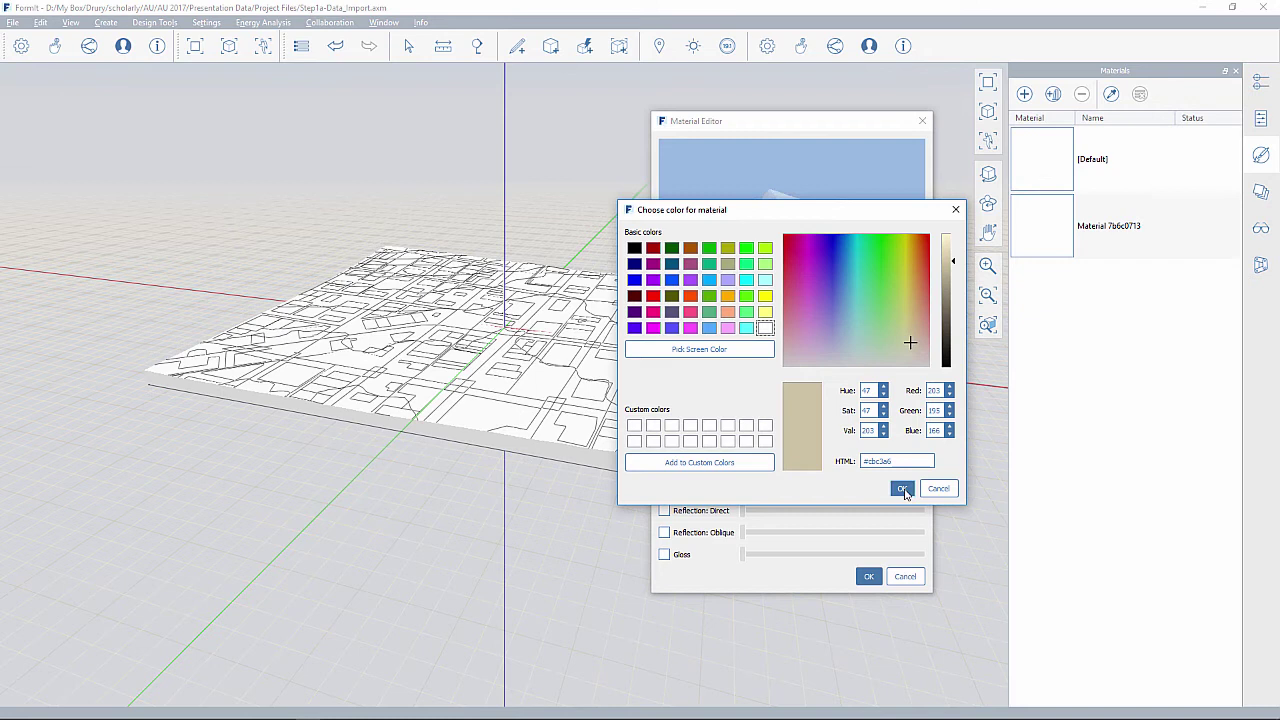
left_click(903, 489)
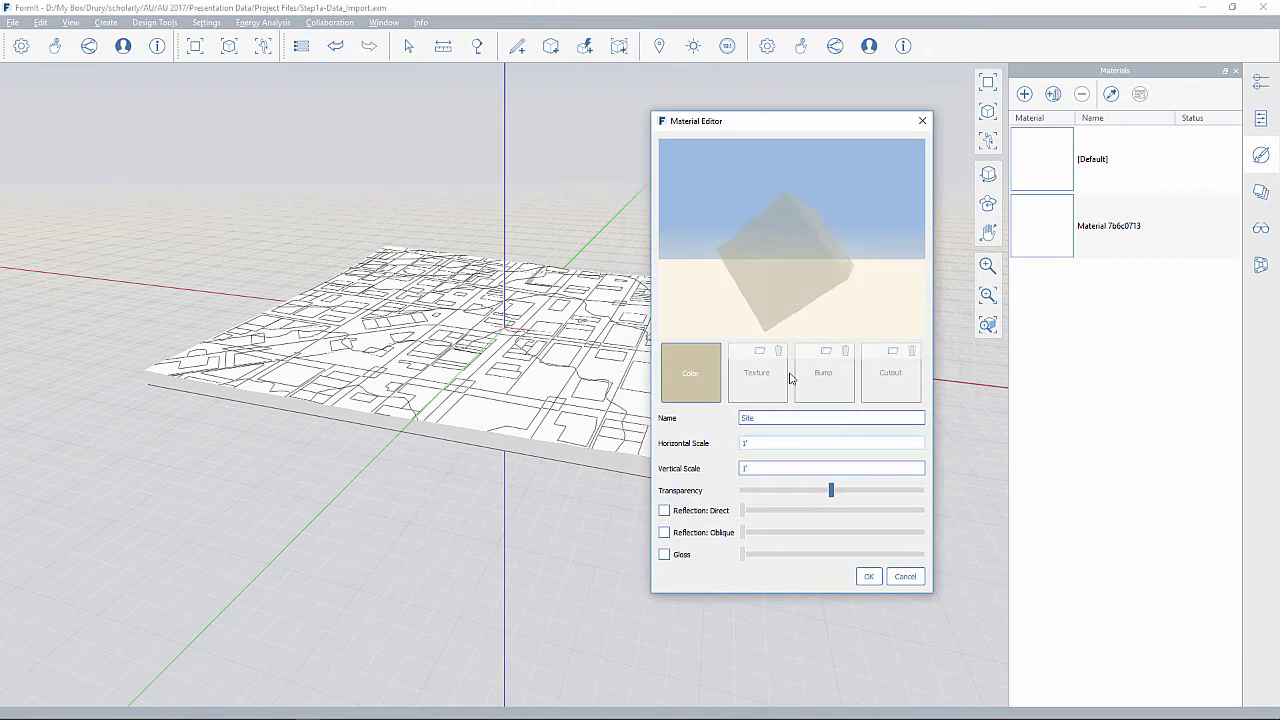
left_click(867, 580)
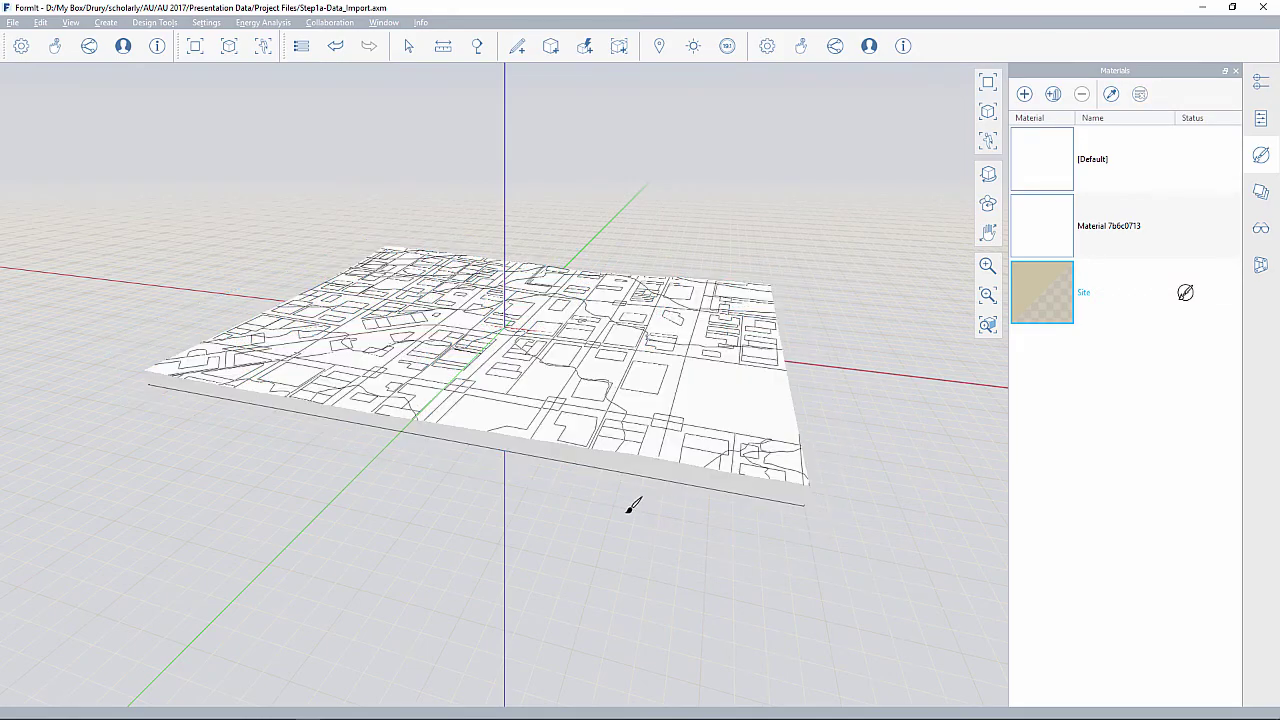
mouse_move(680, 520)
middle_mouse_down()
mouse_move(669, 347)
mouse_move(654, 517)
mouse_move(573, 514)
mouse_move(600, 443)
middle_mouse_up()
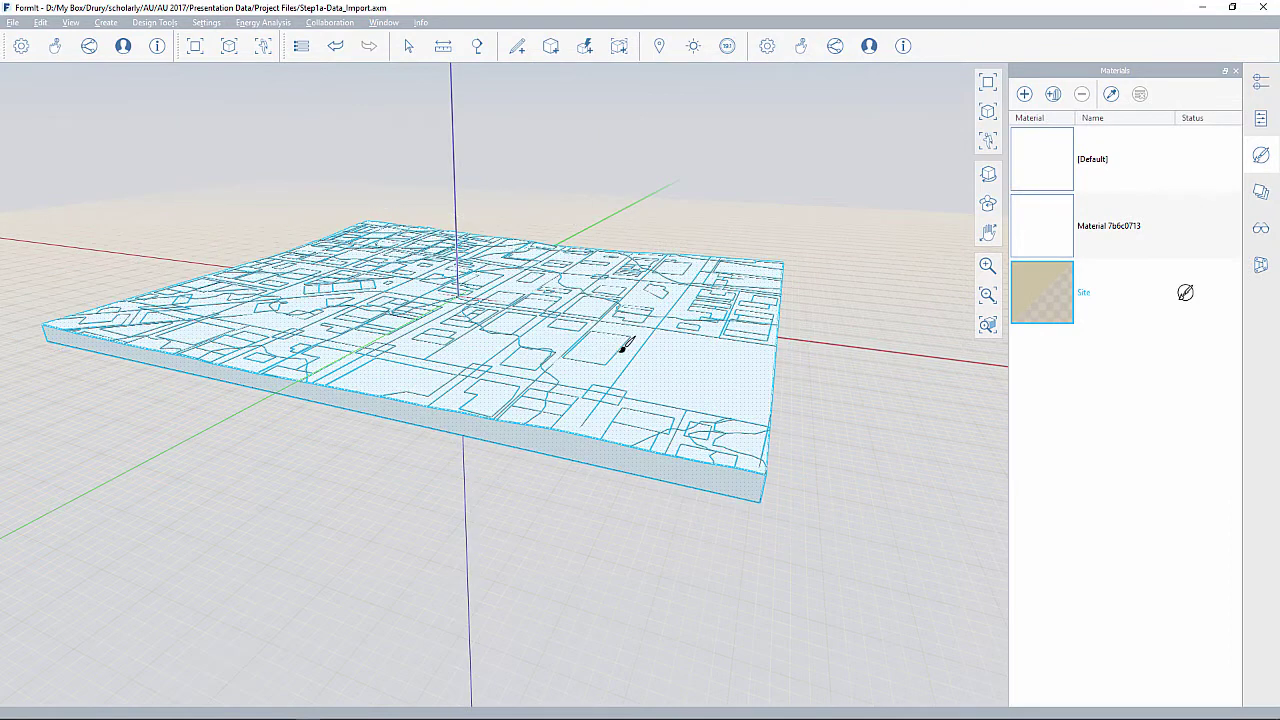
key("Escape")
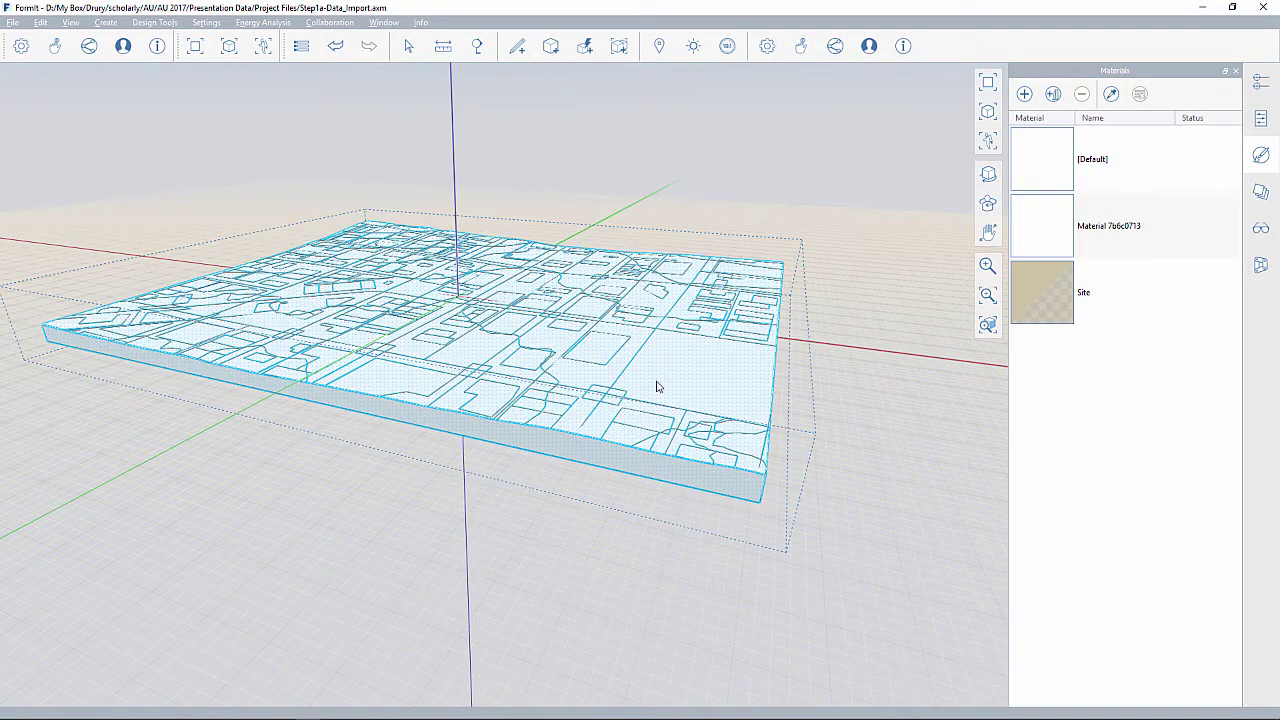
Step: Open the terrain group, paint the terrain solid with the Site material, and exit group editing
double_click(655, 384)
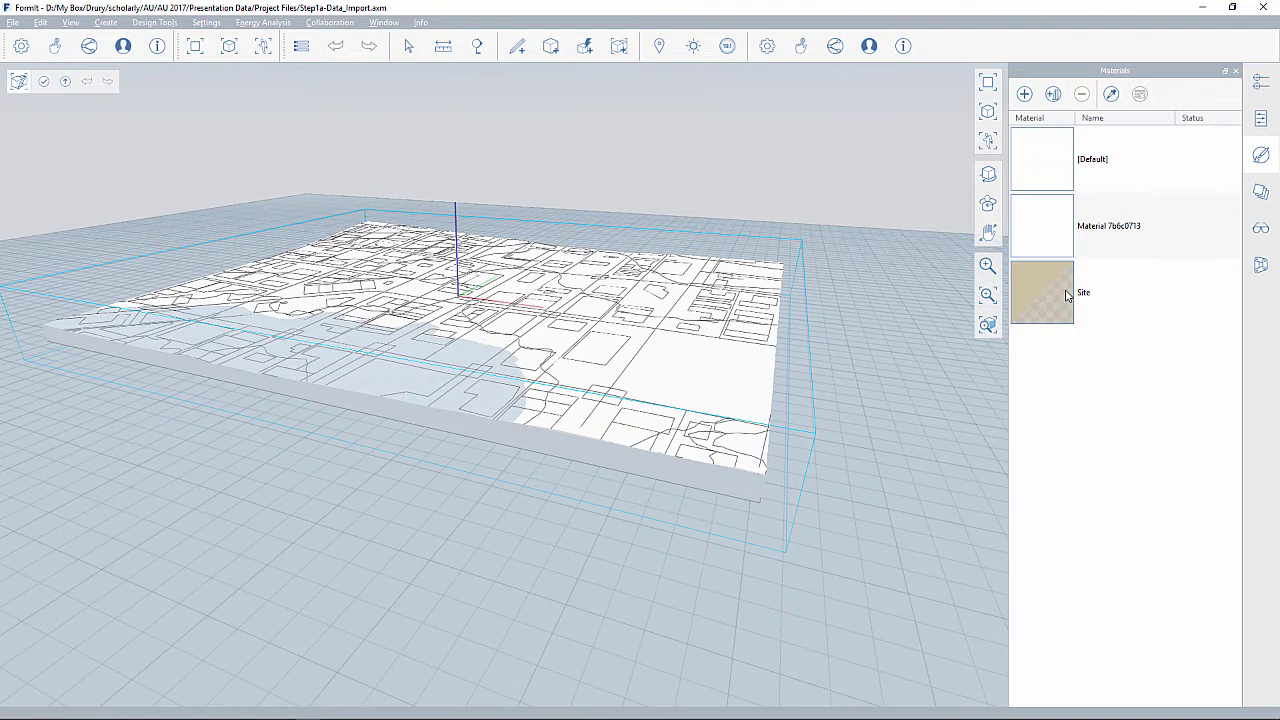
left_click(1066, 294)
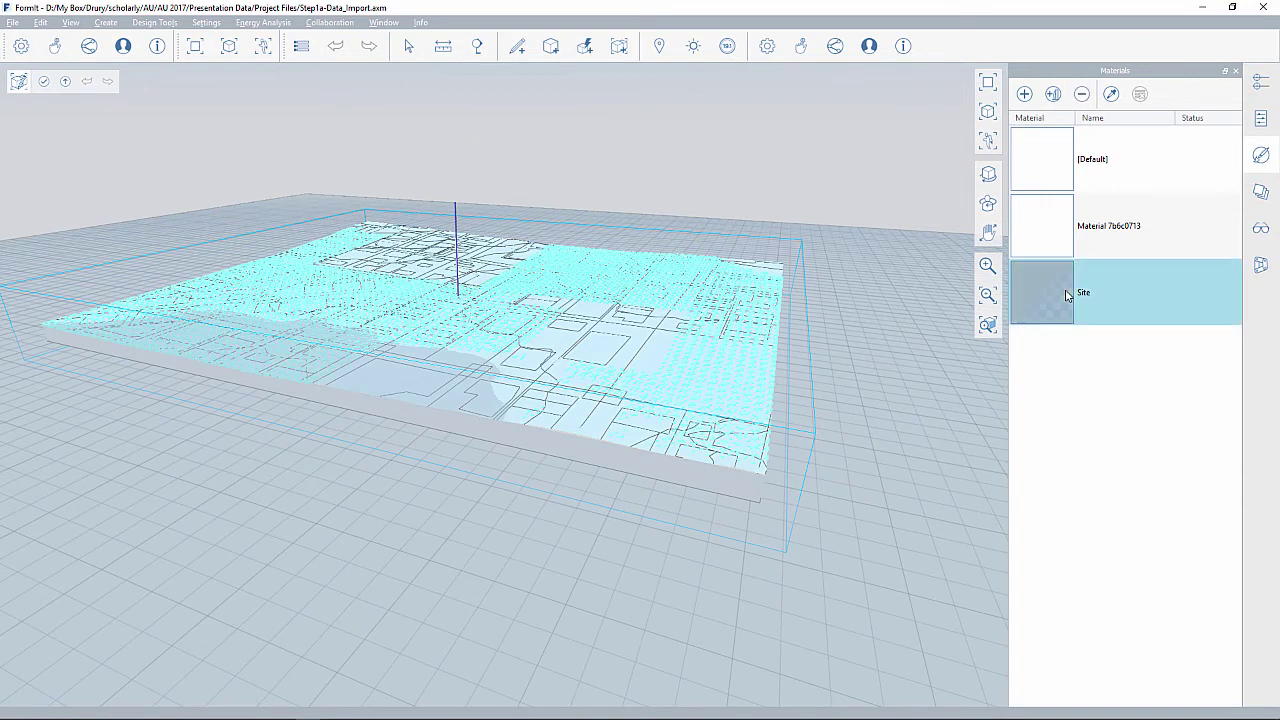
left_click(1066, 294)
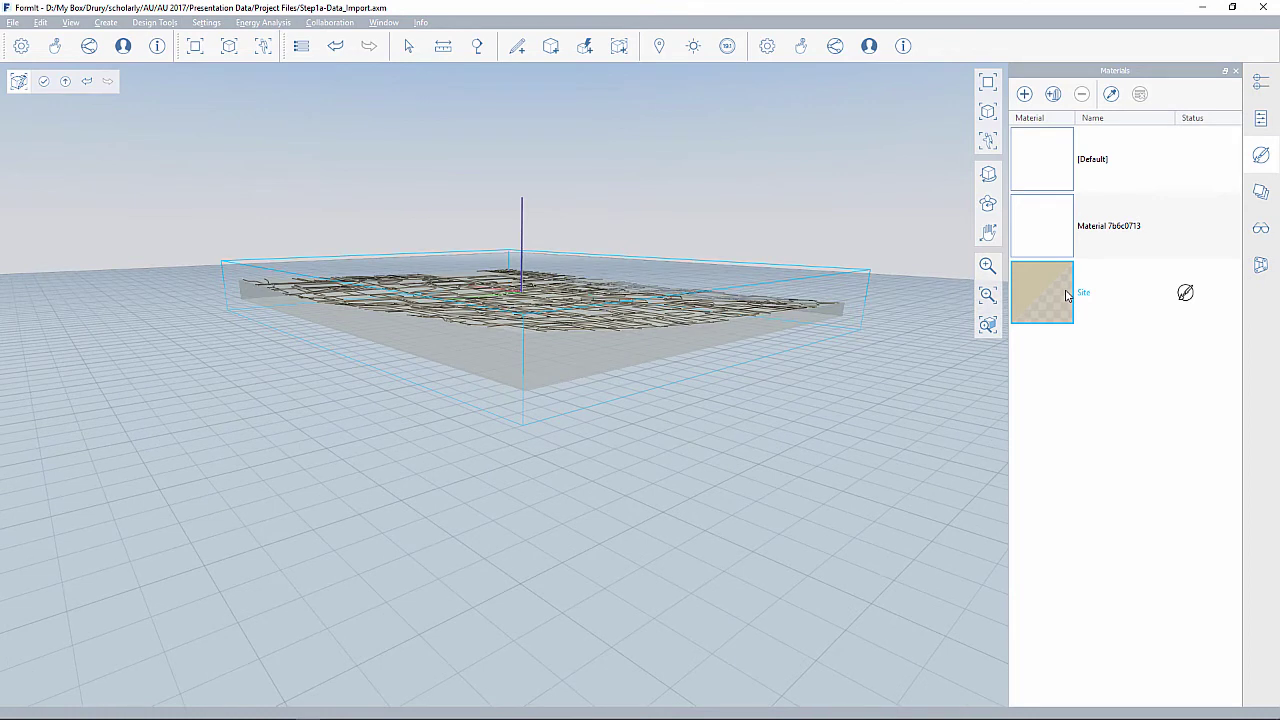
key("Escape")
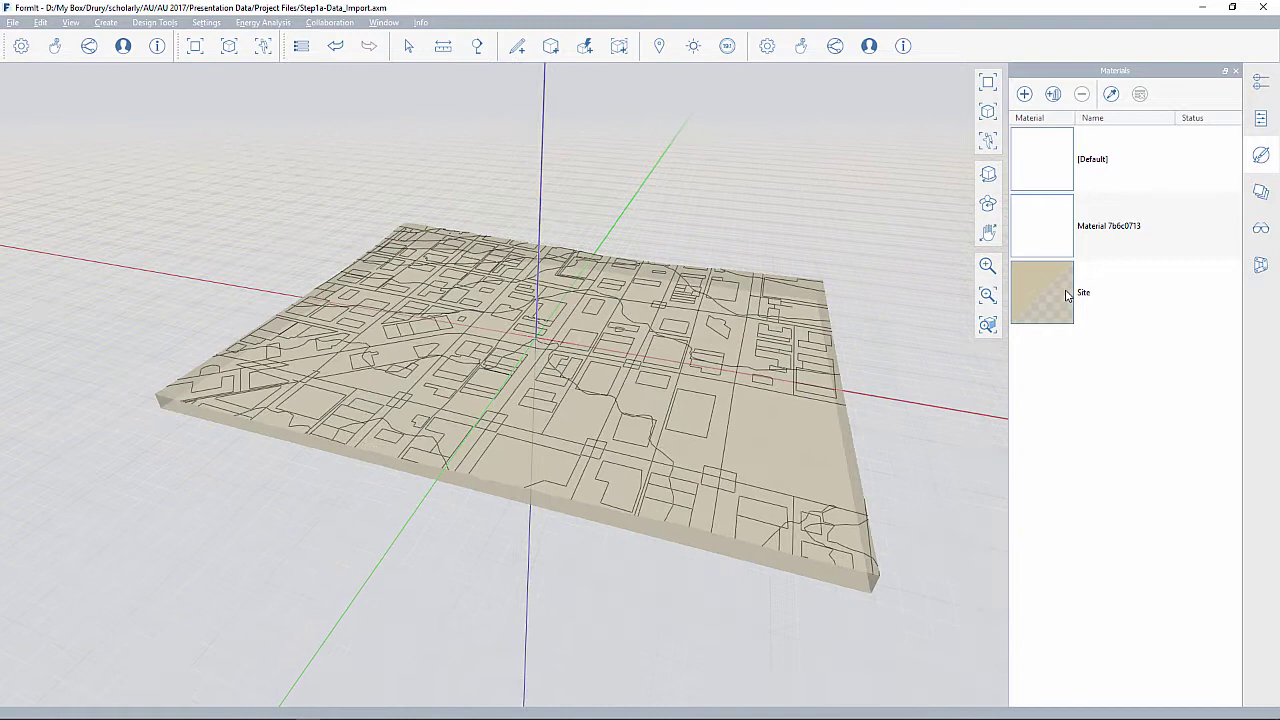
Step: Edit the Site material, lower its transparency slightly to just under half, and save it
left_click(1067, 295)
right_click(1066, 295)
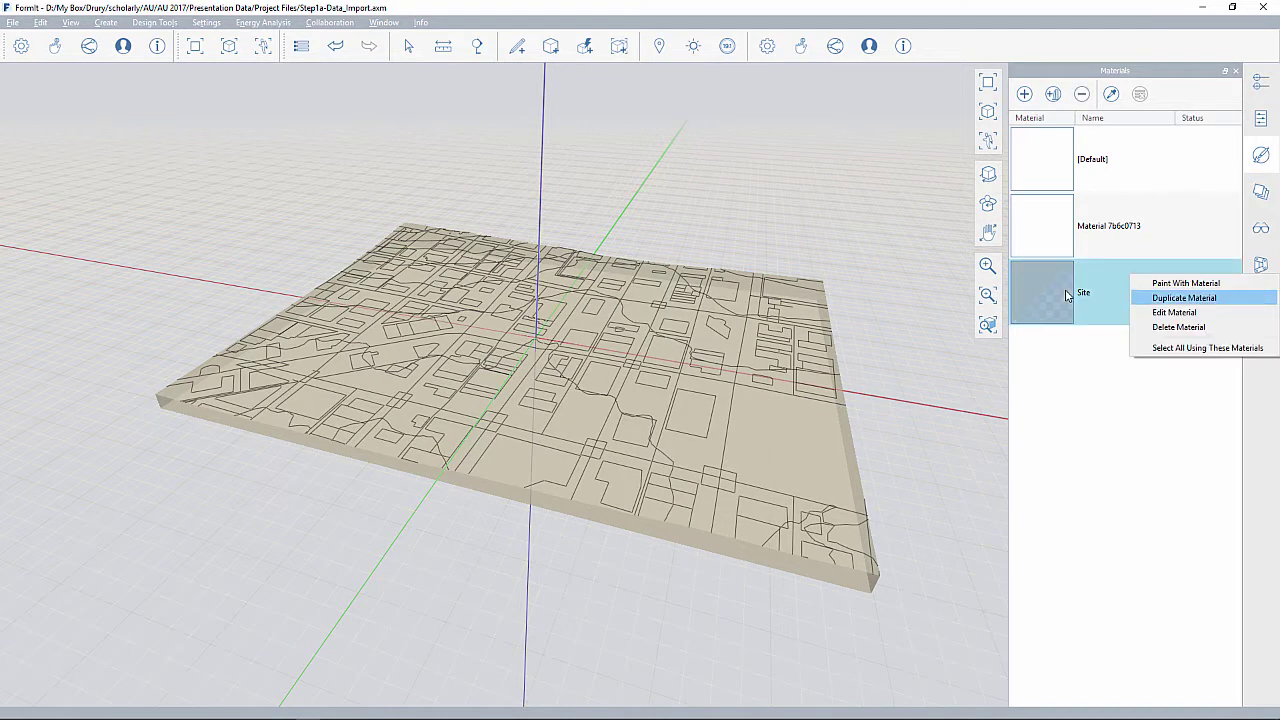
left_click(1100, 314)
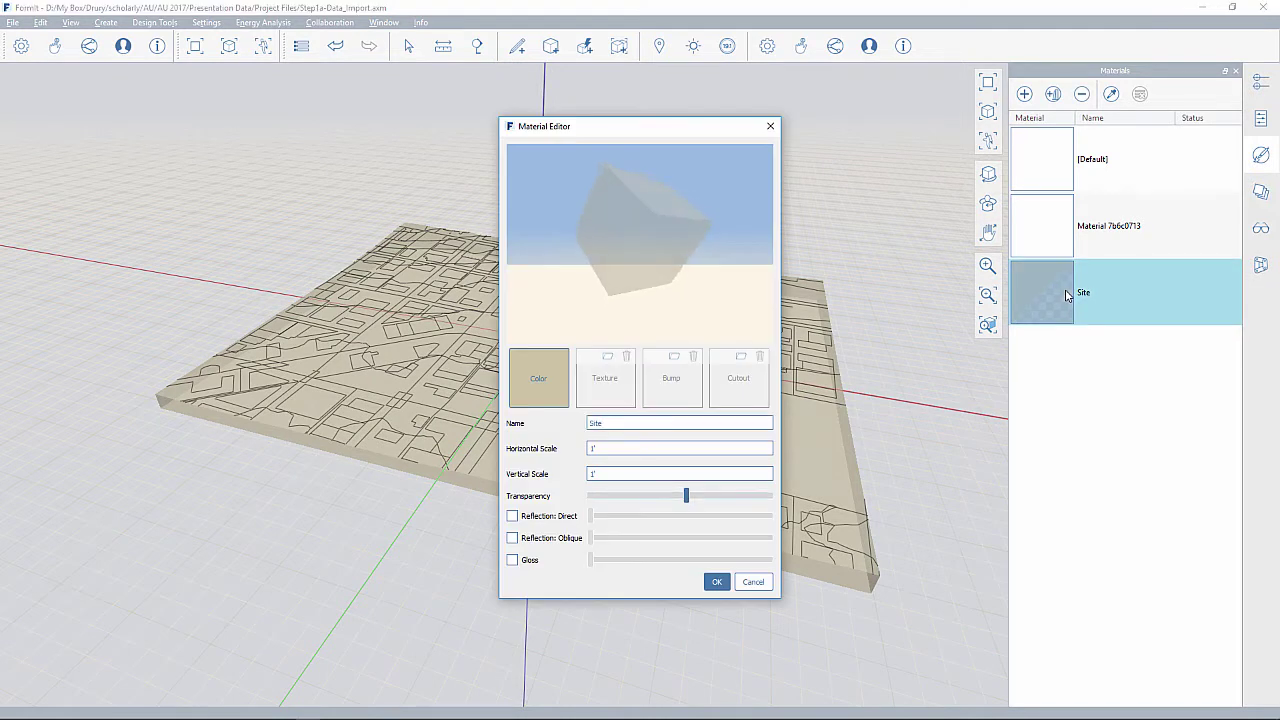
mouse_move(683, 495)
left_mouse_down()
mouse_move(591, 495)
mouse_move(768, 495)
mouse_move(591, 495)
mouse_move(754, 495)
mouse_move(600, 495)
mouse_move(678, 495)
left_mouse_up()
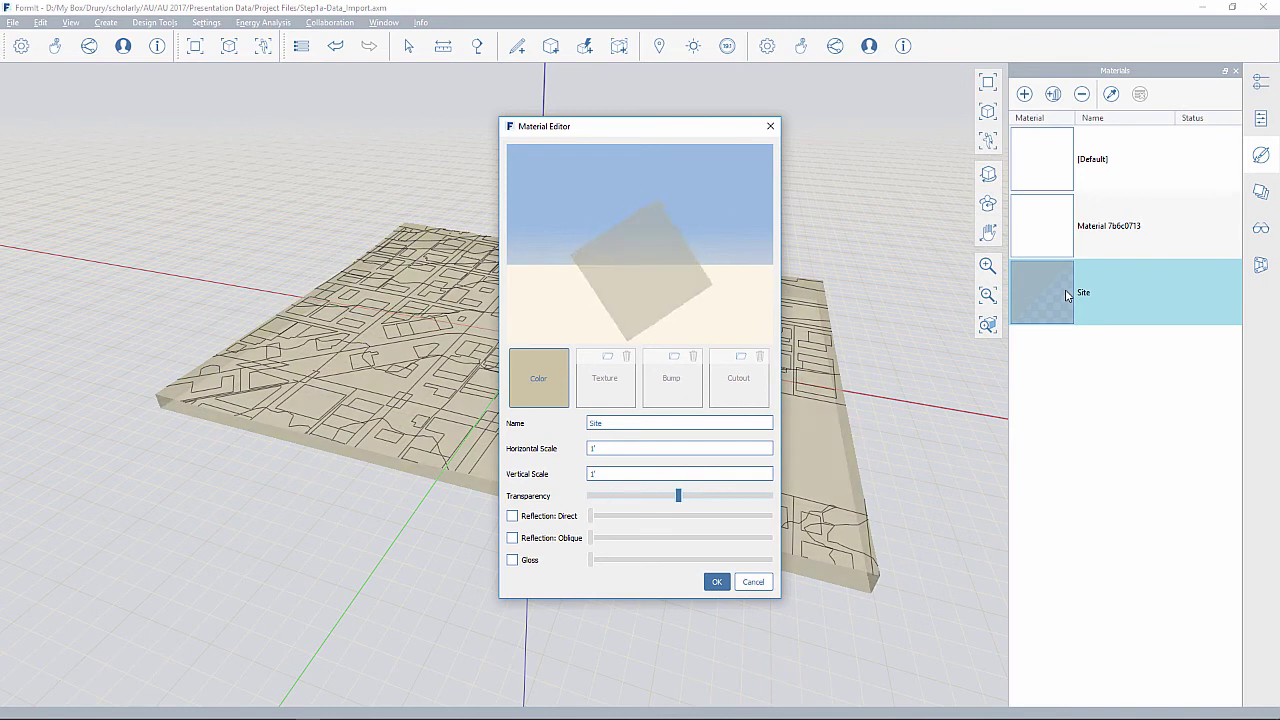
key("Left")
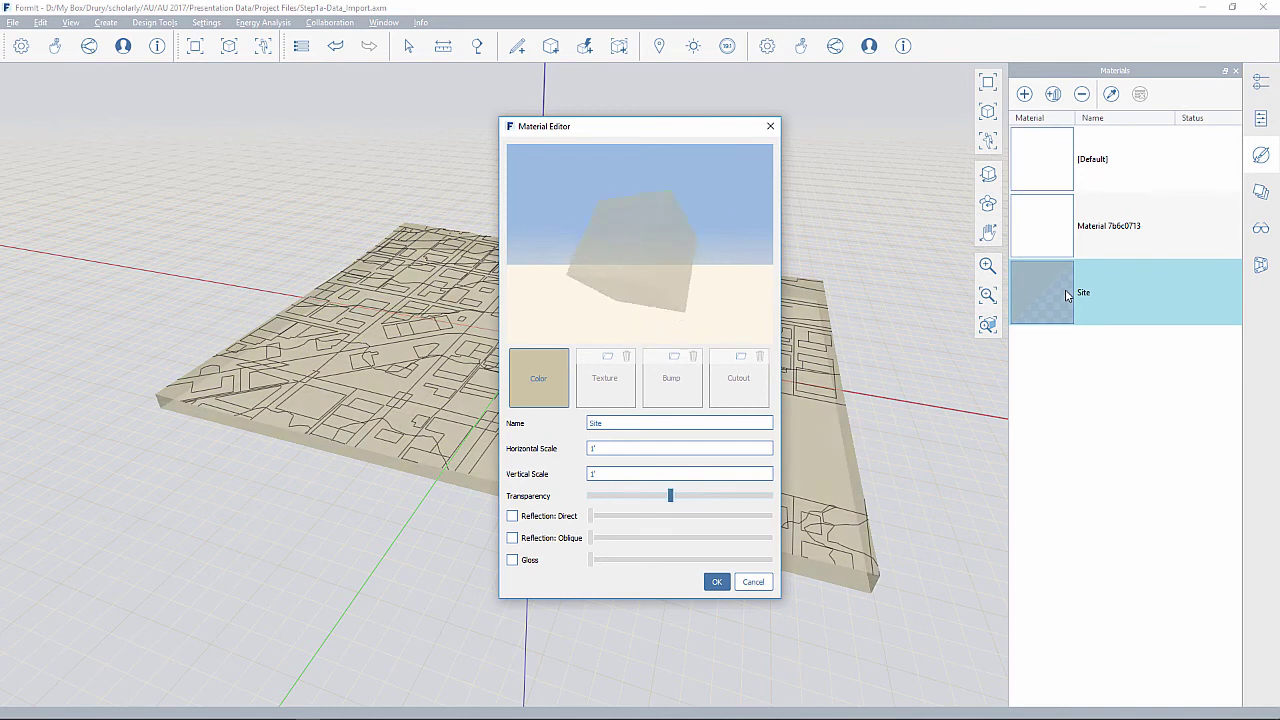
key("Return")
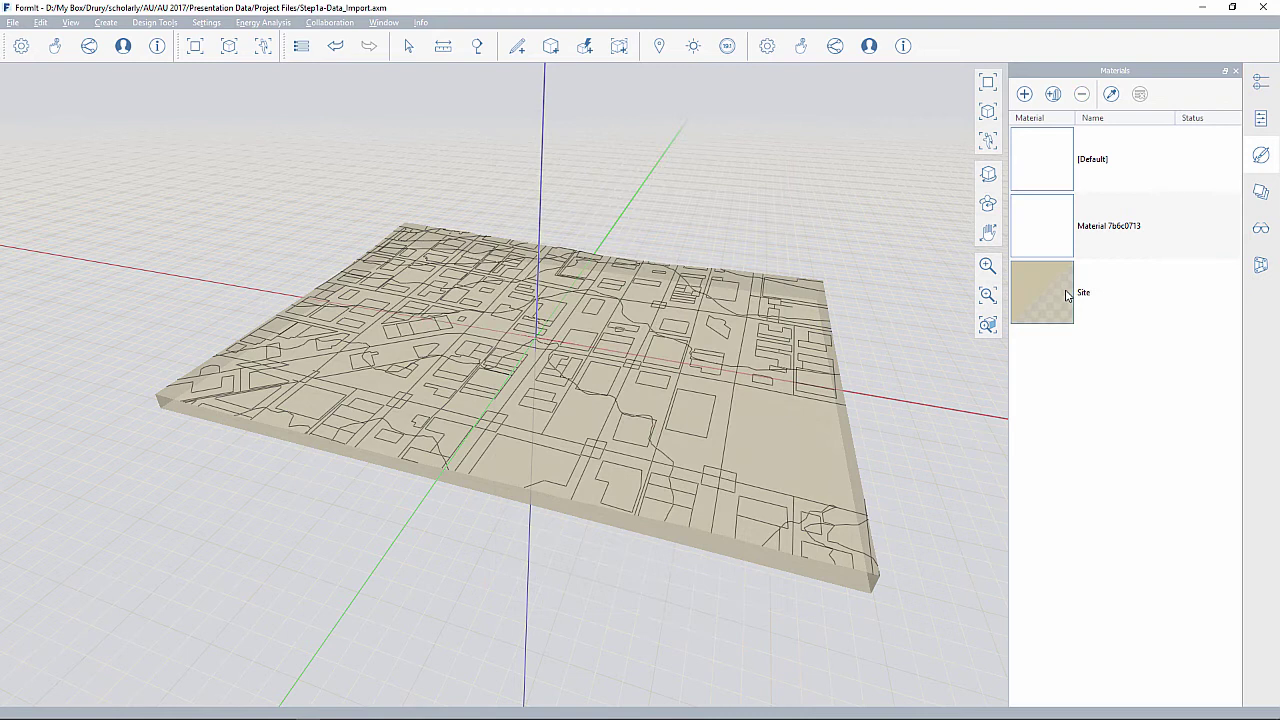
Step: Select the Site terrain group in the main model and assign it to the C-TOPO layer
mouse_move(520, 380)
right_mouse_down()
mouse_move(585, 430)
mouse_move(690, 455)
right_mouse_up()
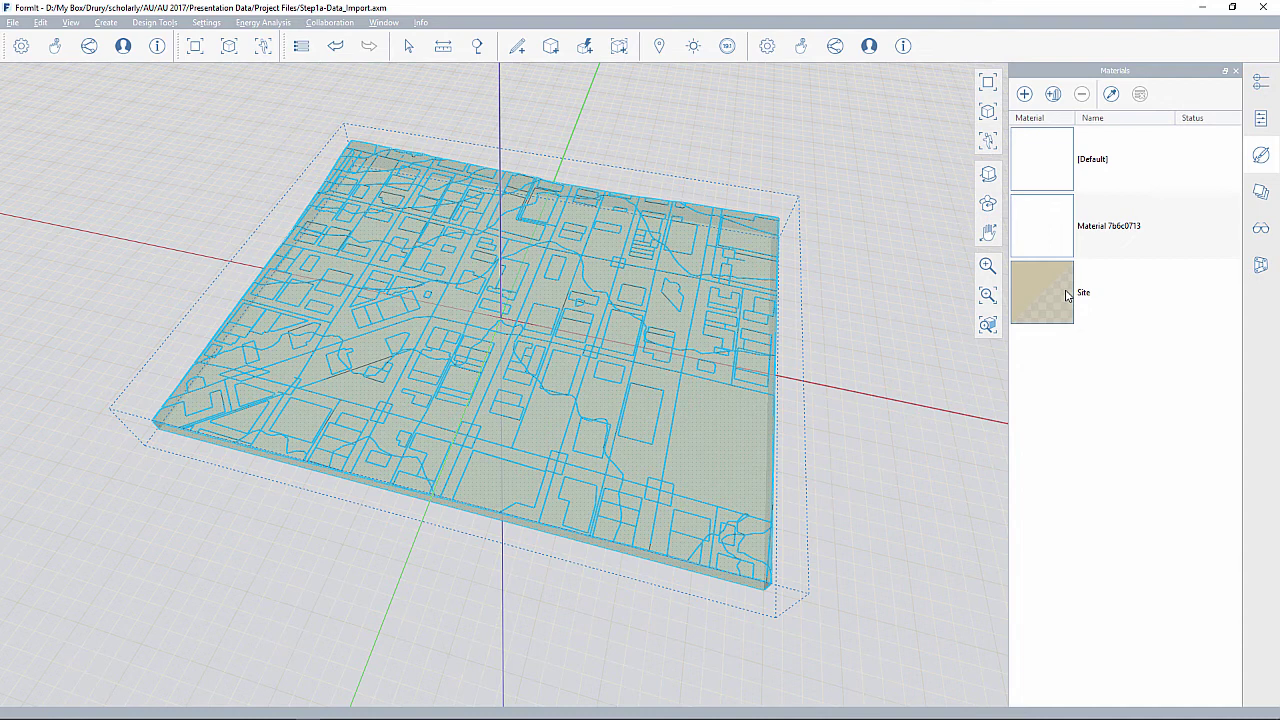
left_click(1067, 295)
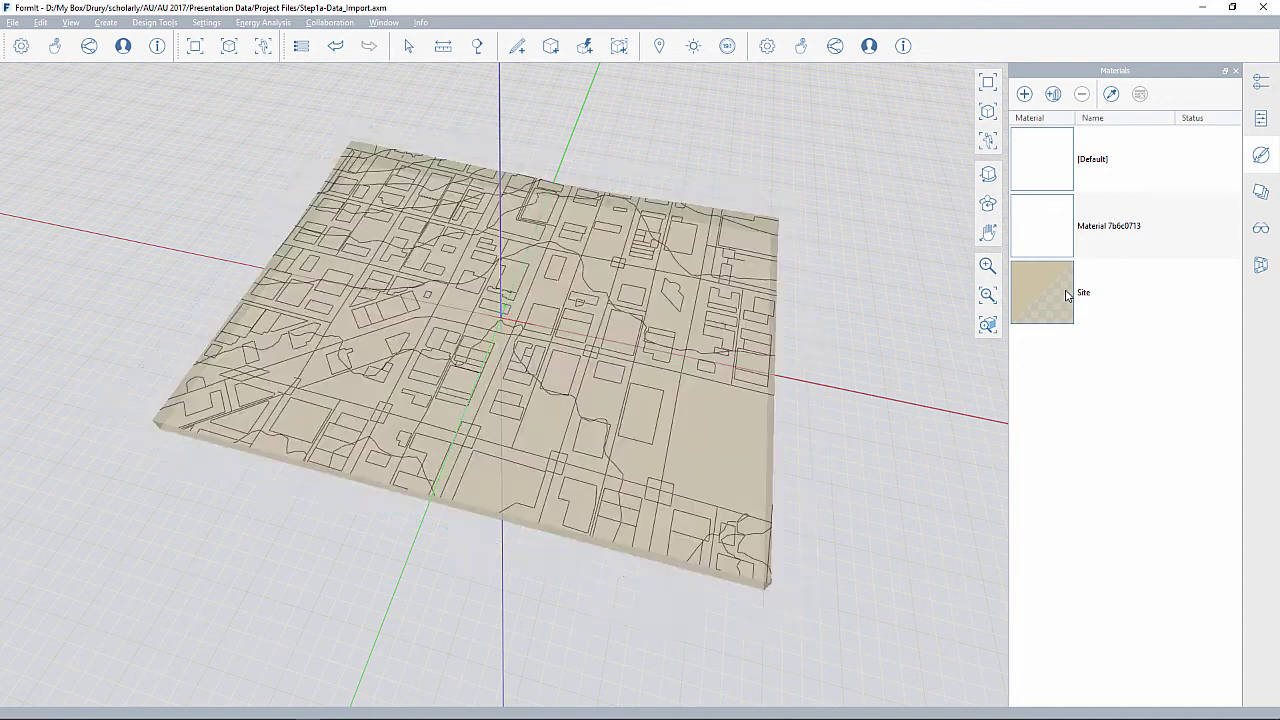
left_click(1067, 295)
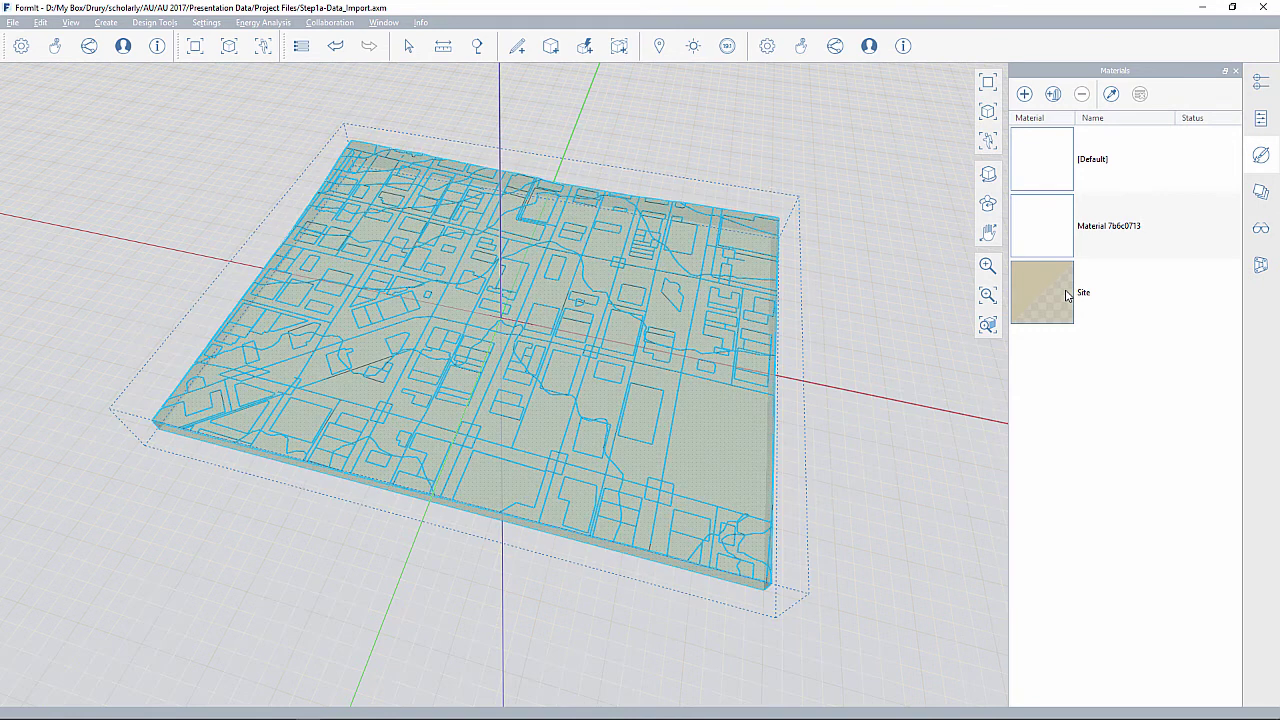
left_click(1066, 295)
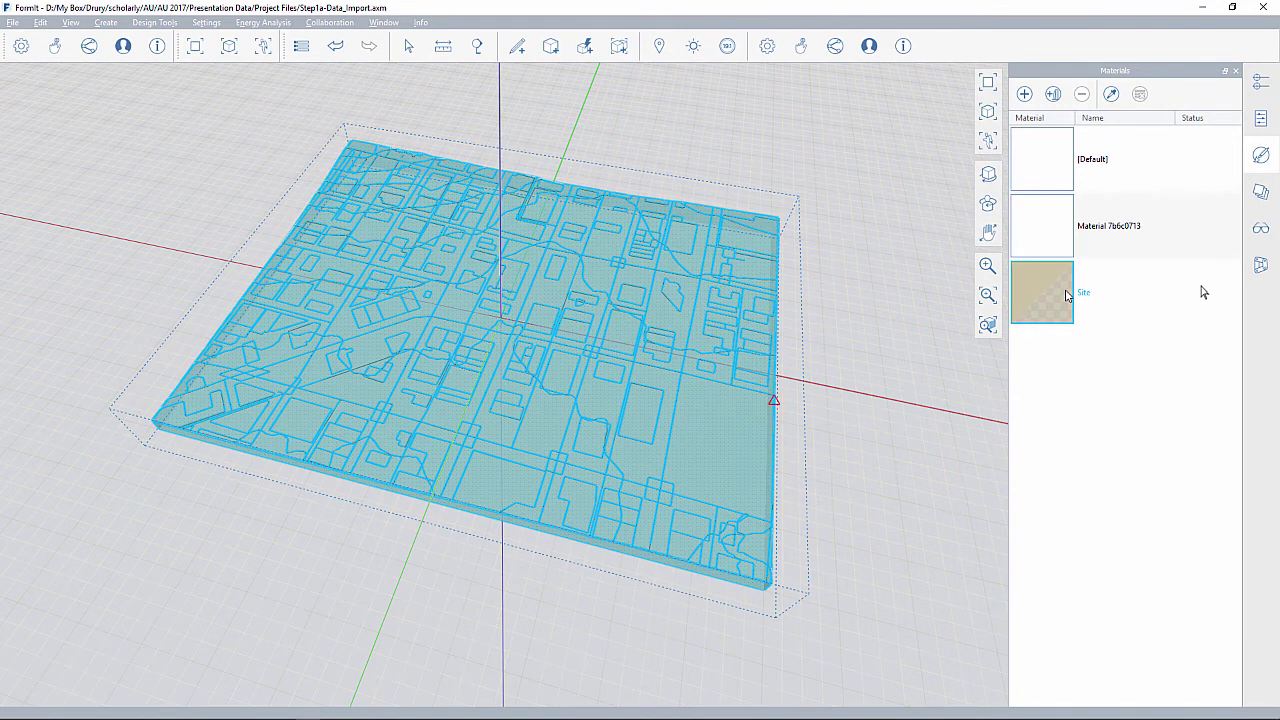
left_click(1260, 118)
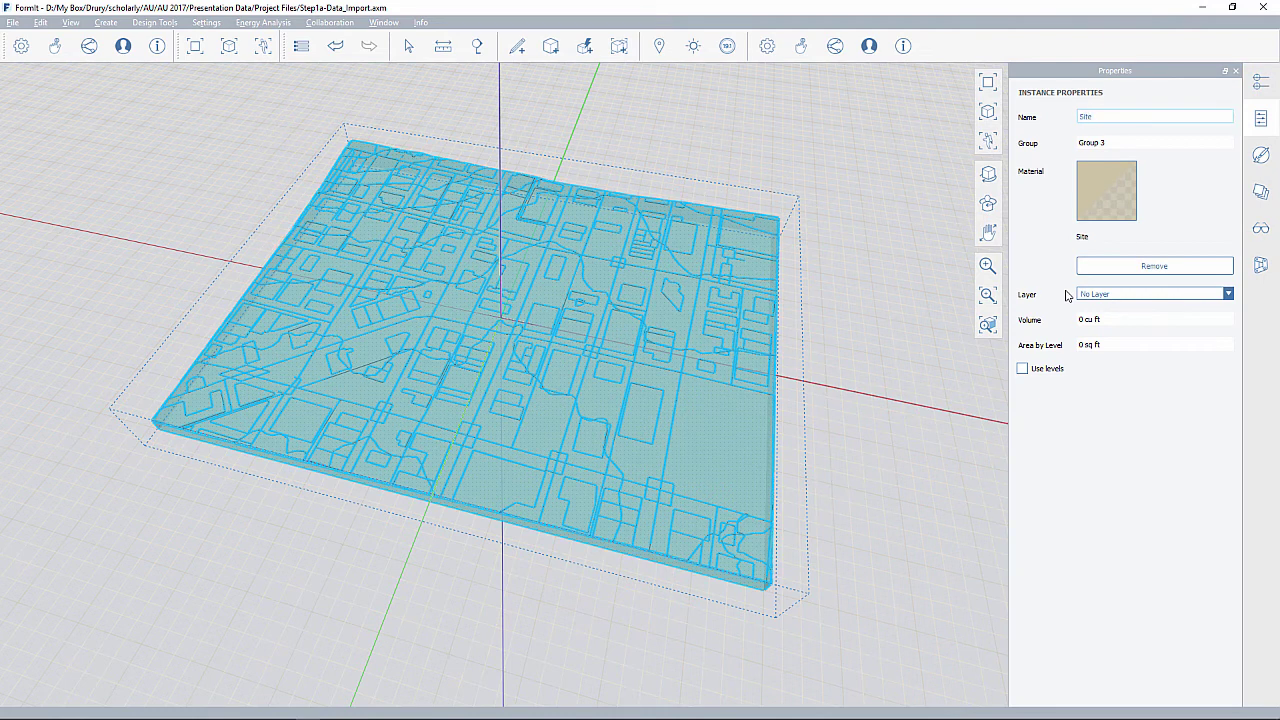
key("Tab")
key("Tab")
key("Tab")
key("space")
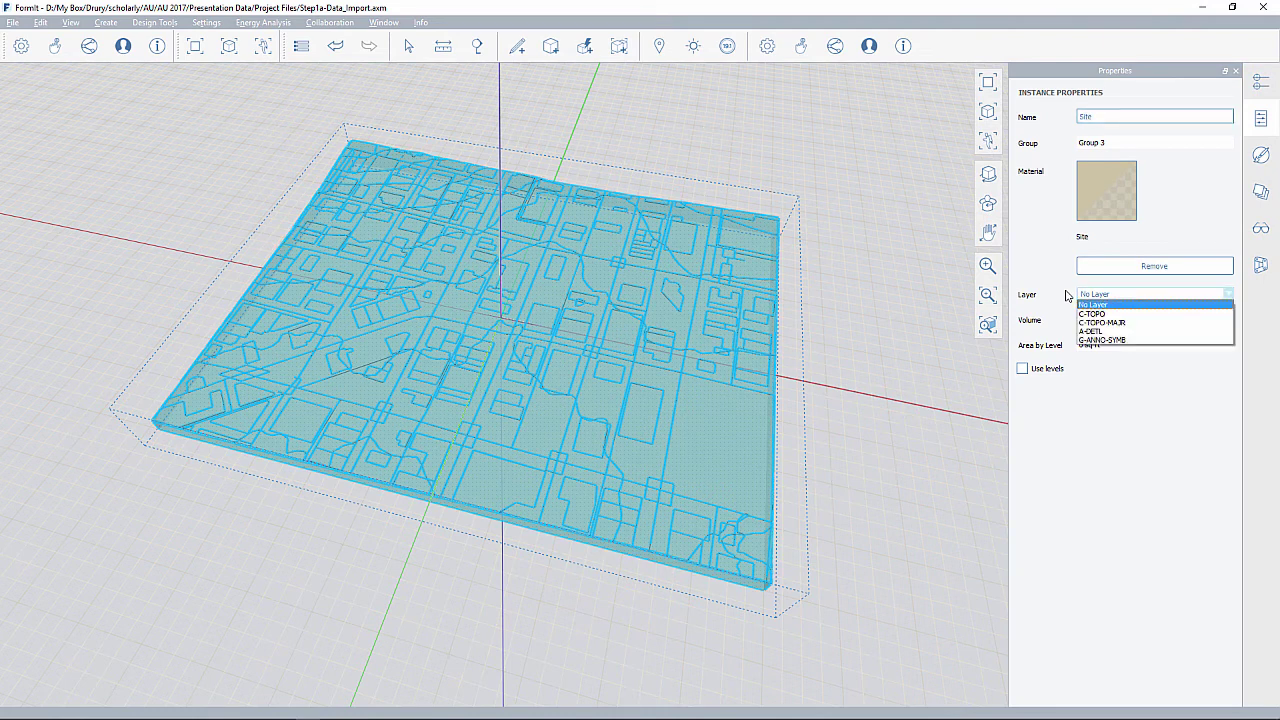
key("Down")
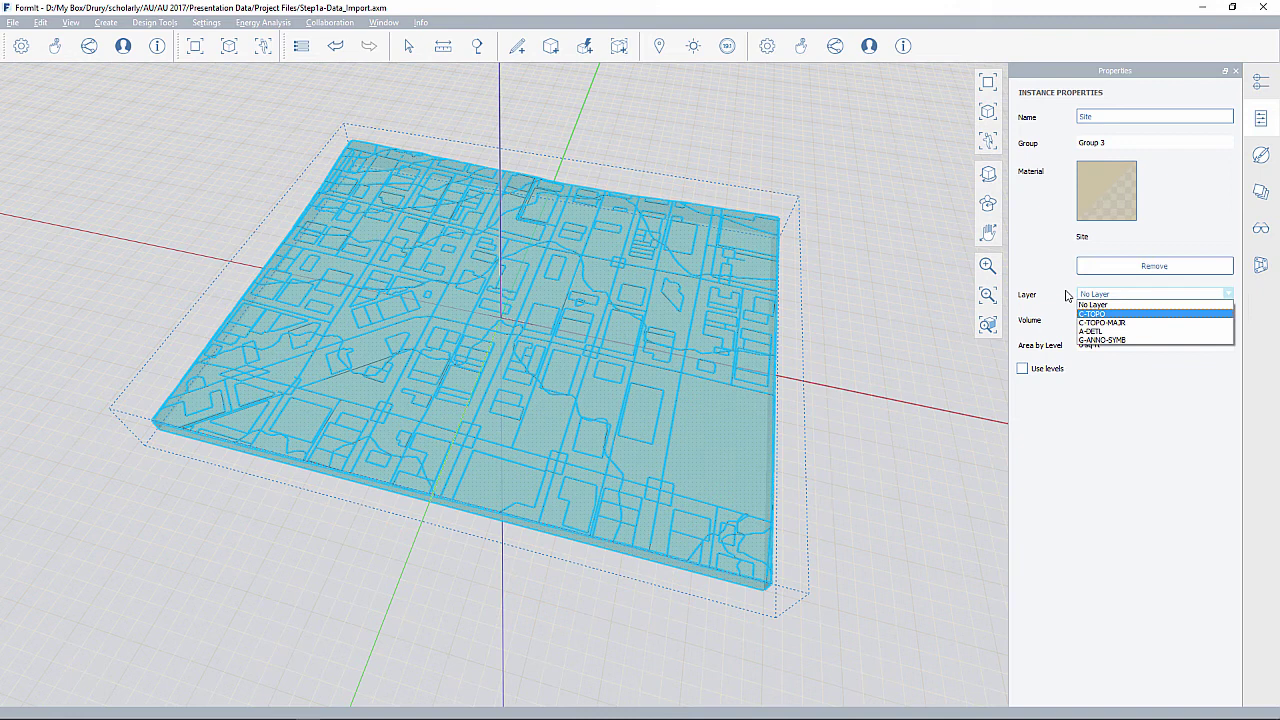
key("Down")
key("Down")
key("Down")
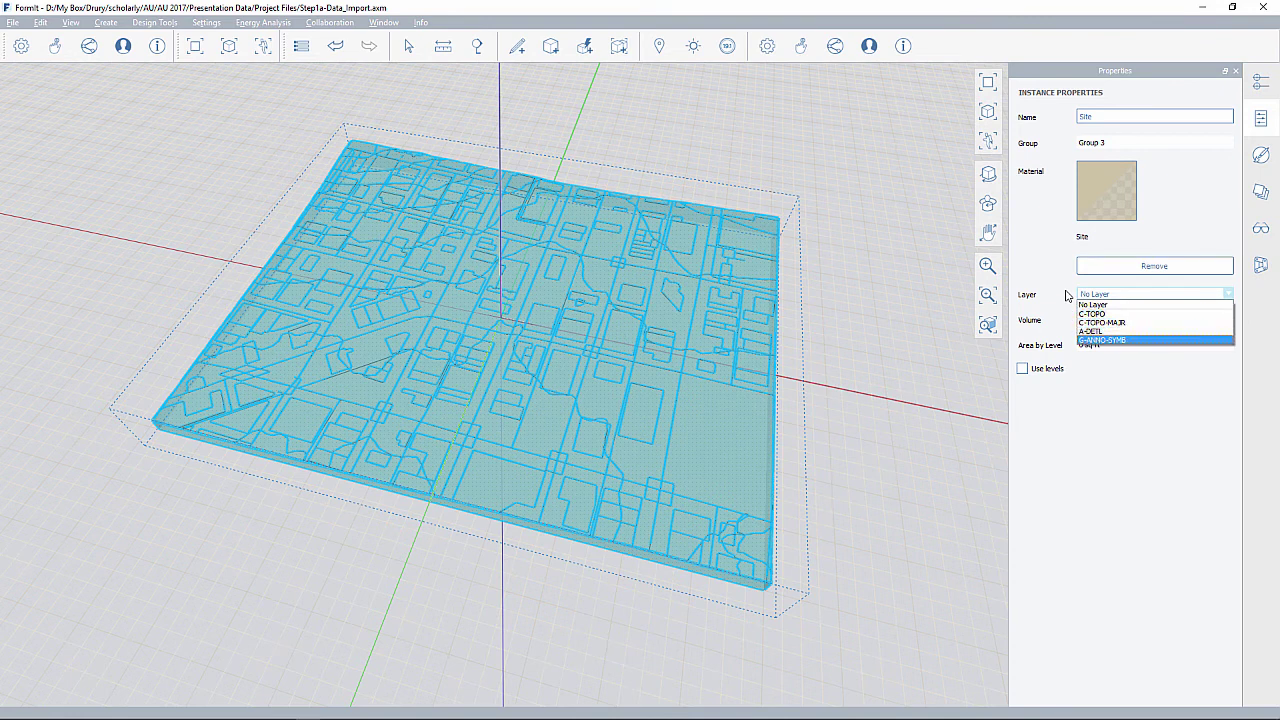
key("Up")
key("Up")
key("Up")
key("Down")
key("Down")
key("Down")
key("Up")
key("Up")
key("Up")
key("Down")
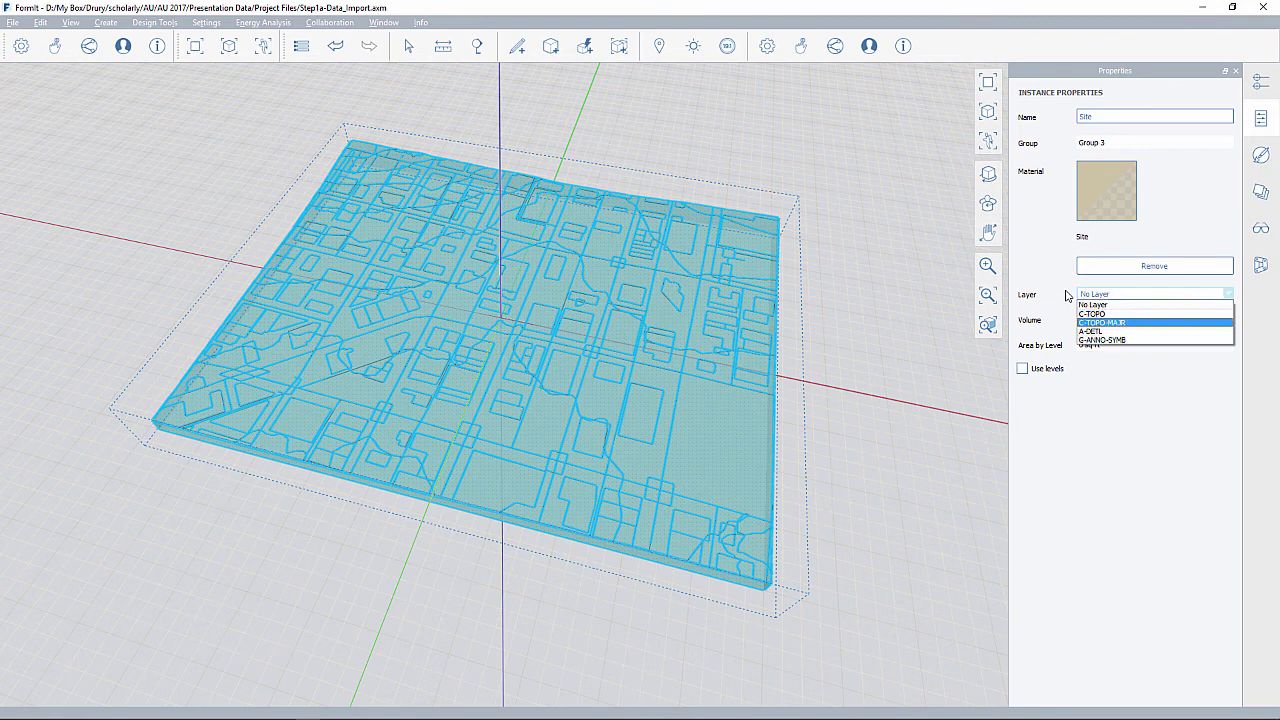
key("Down")
key("Down")
key("Up")
key("Up")
key("Up")
key("Up")
key("Down")
key("Down")
key("Down")
key("Down")
key("Up")
key("Up")
key("Up")
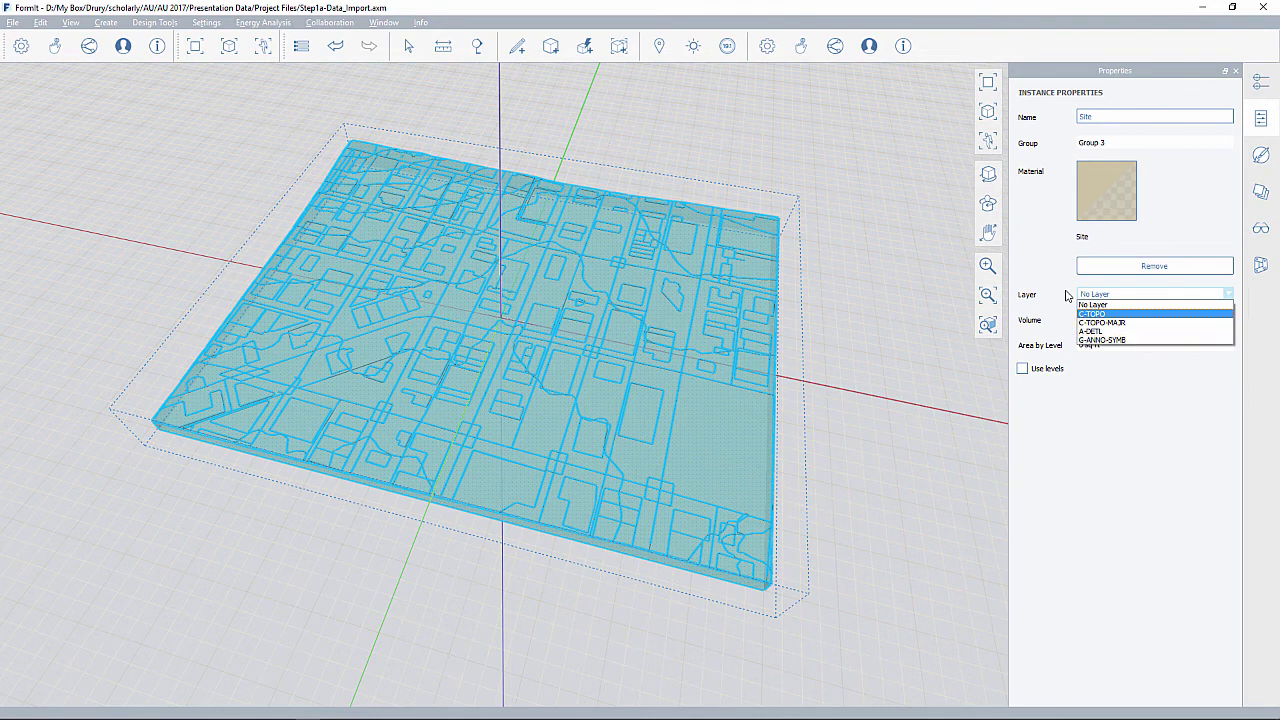
key("Down")
key("Down")
key("Down")
key("Up")
key("Up")
key("Up")
key("Return")
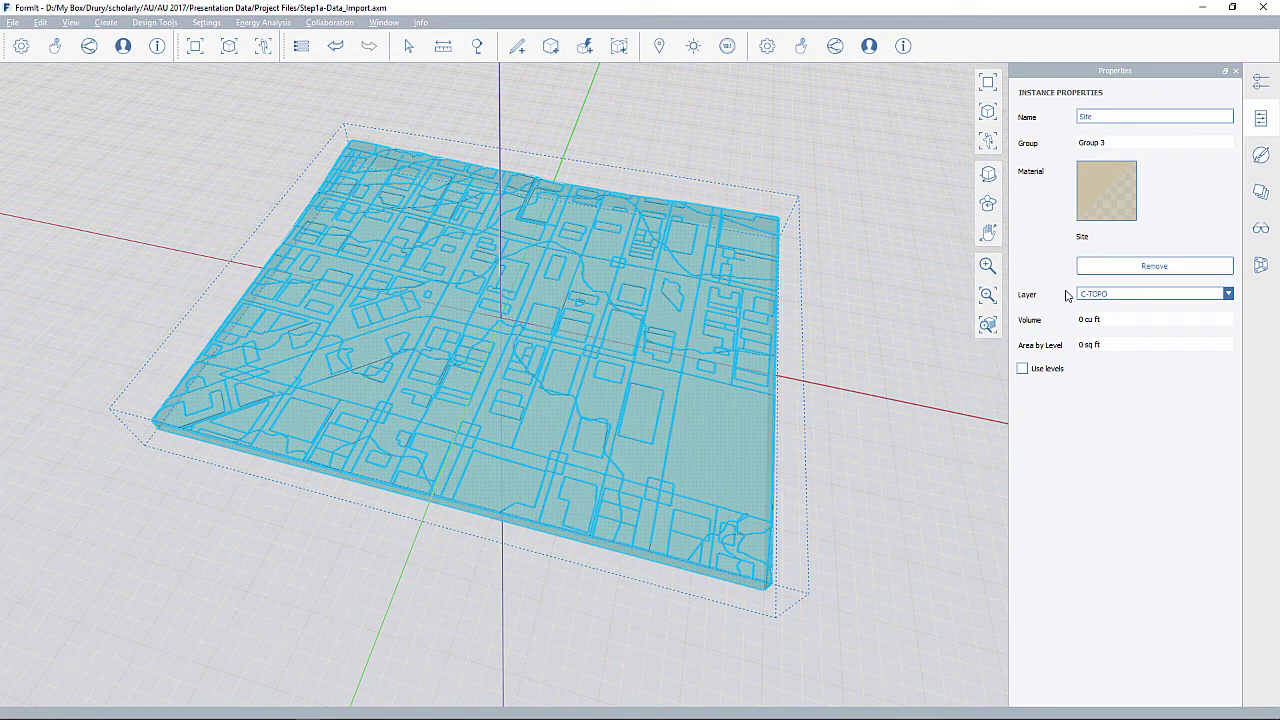
Step: Toggle the visibility of the C-TOPO, C-TOPO-MAJR, A-DETL and G-ANNO-SYMB layers to check what each one contains
key("d")
key("l")
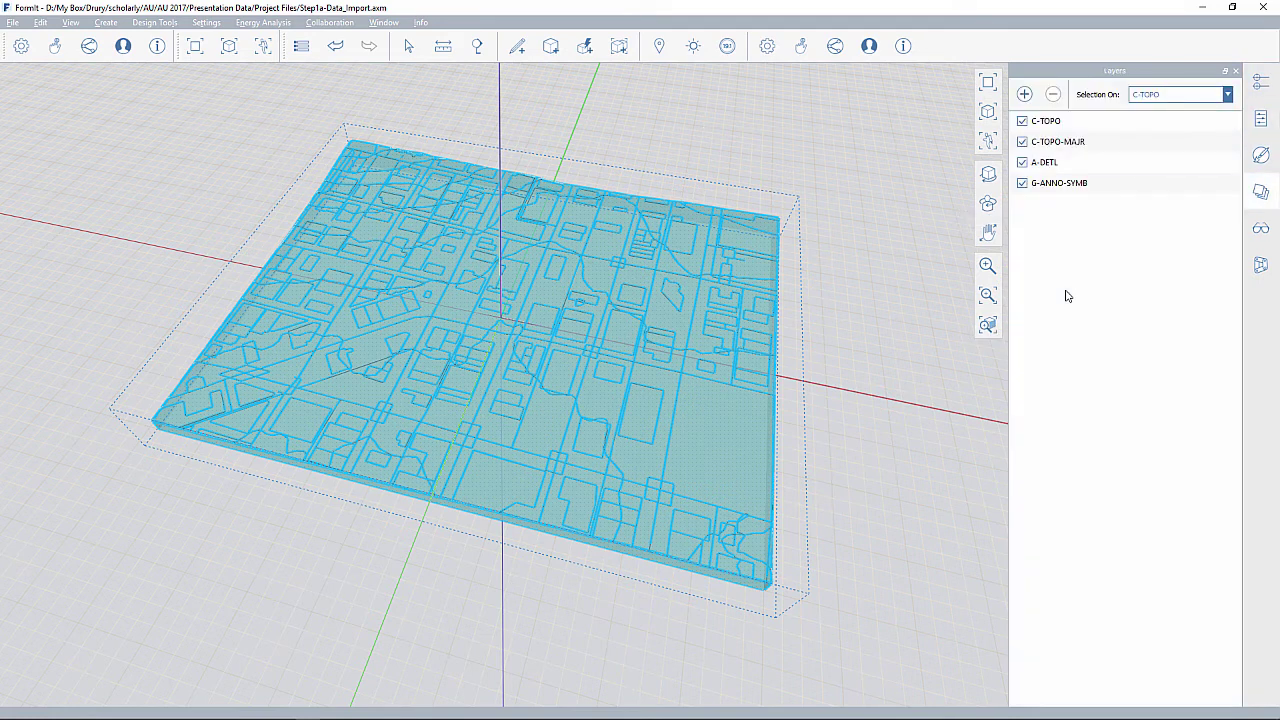
key("Escape")
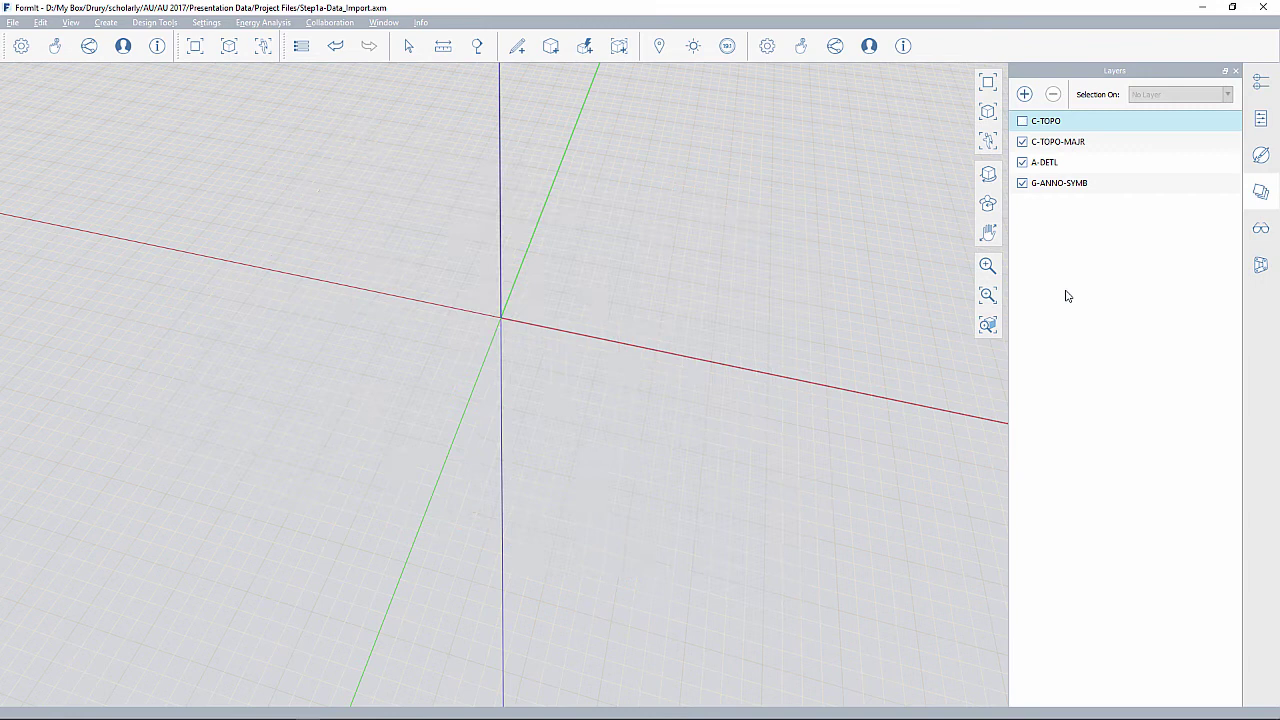
key("Down")
key("space")
key("Down")
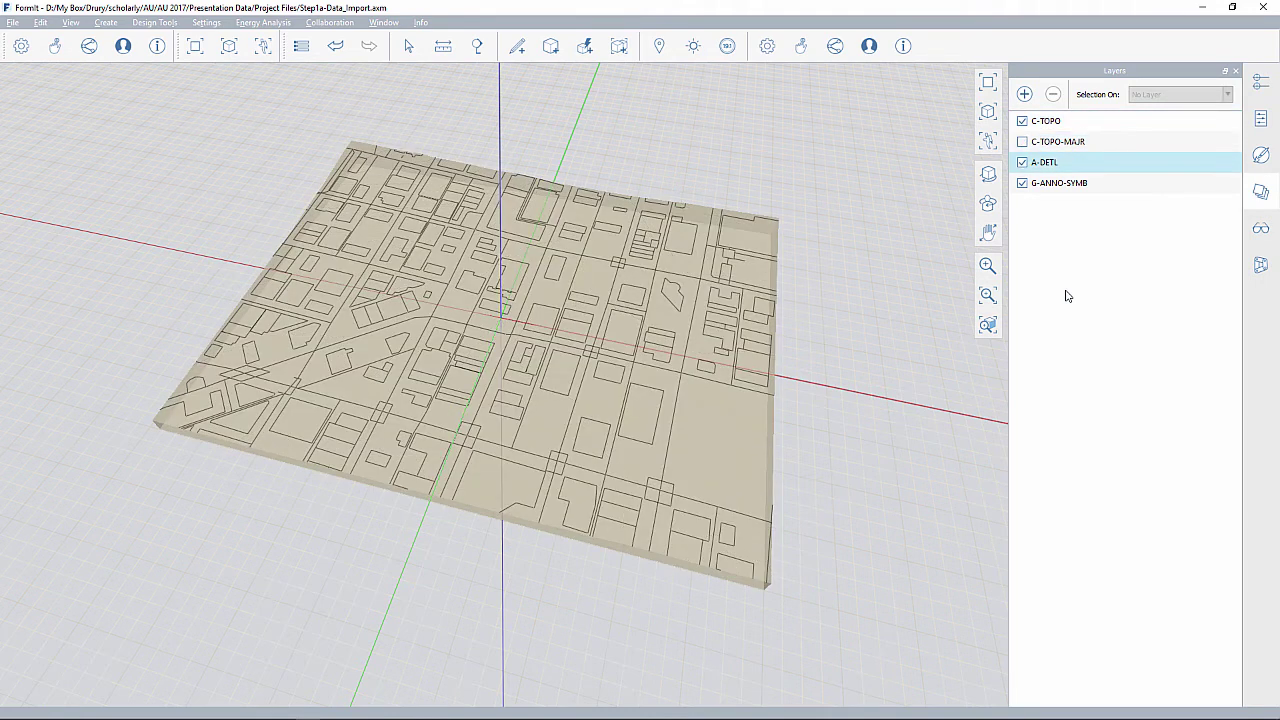
key("space")
key("Down")
key("space")
key("Up")
key("space")
key("Up")
key("space")
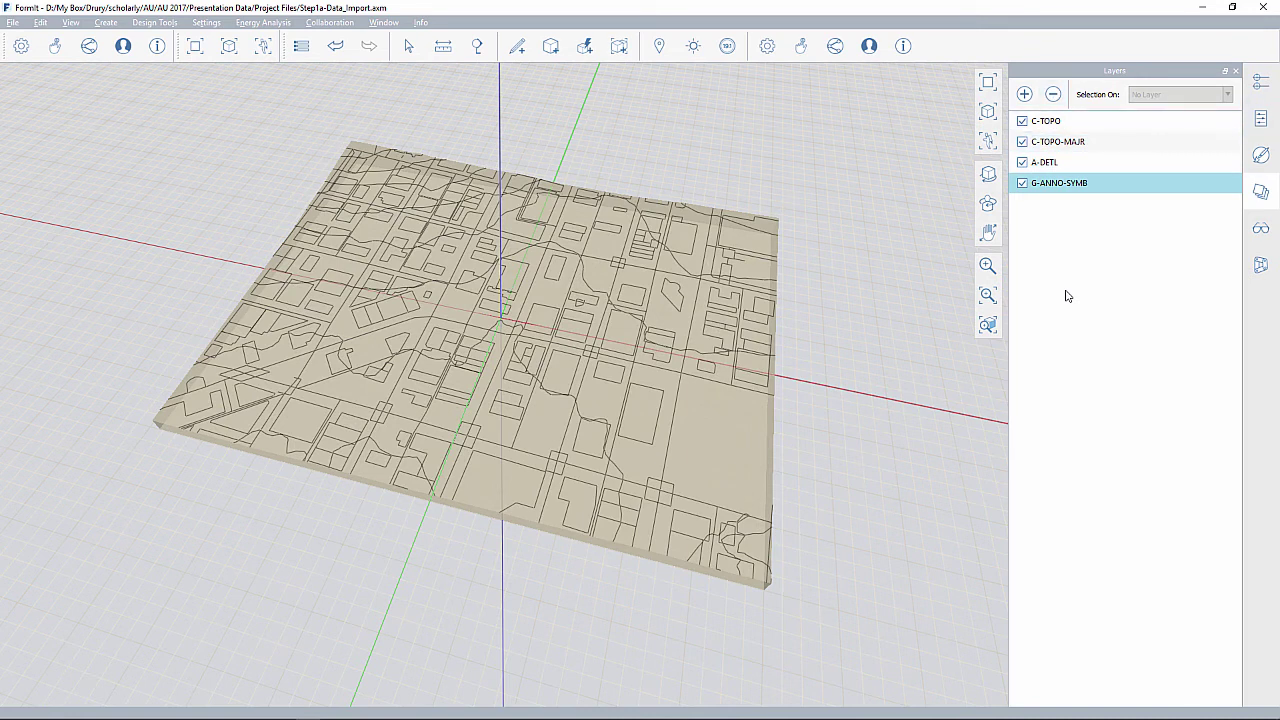
Step: Open the sketch properties and the location map, and set the project location to 19th & Main, KCMO, MO
key("d")
key("p")
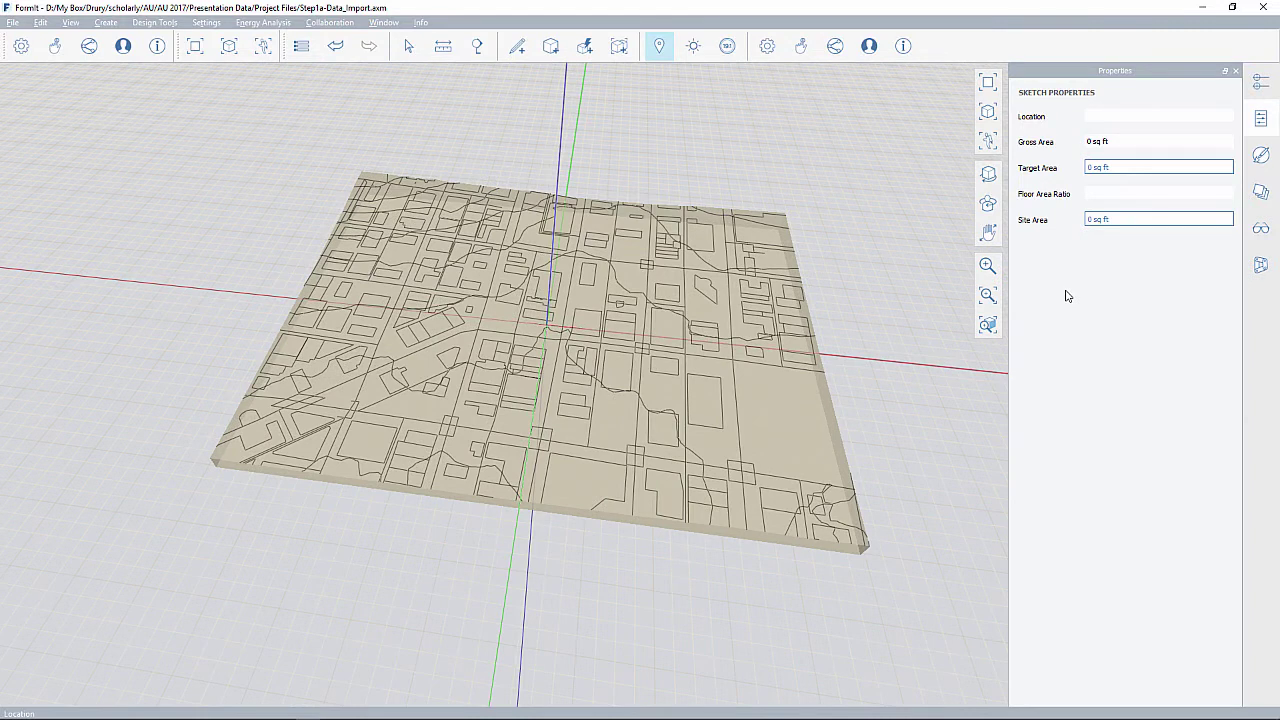
left_click(659, 46)
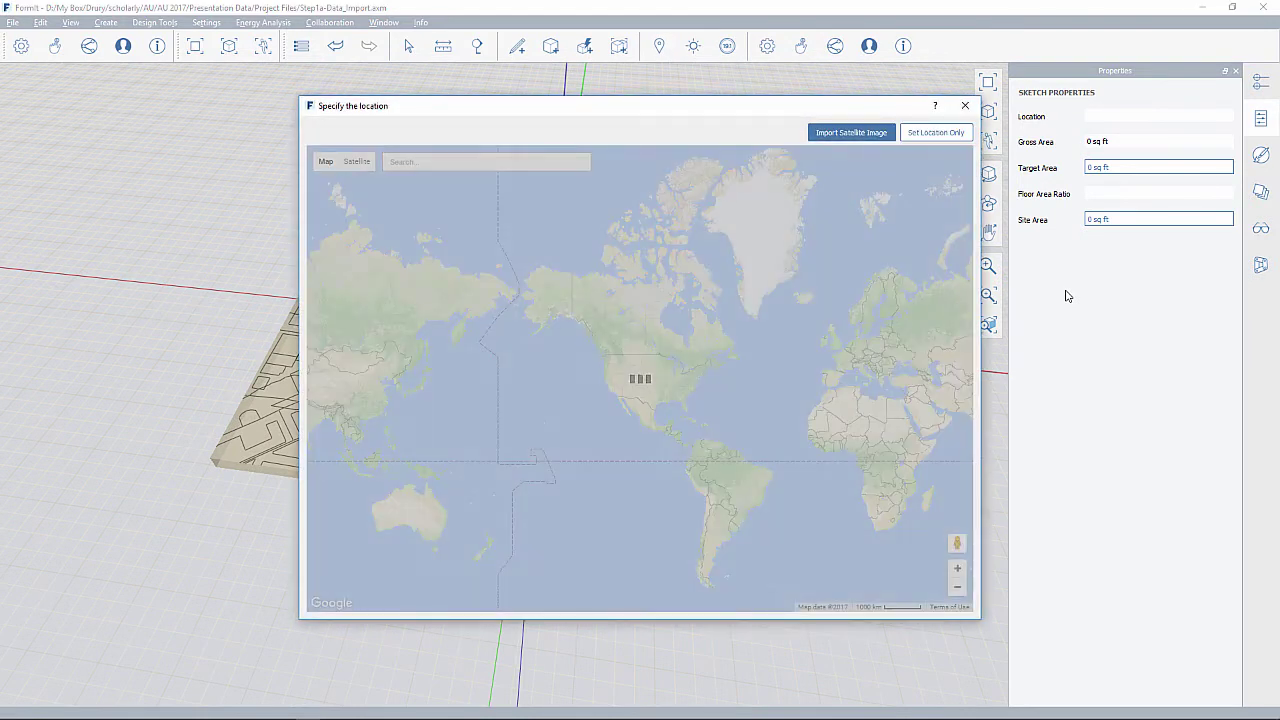
type("k")
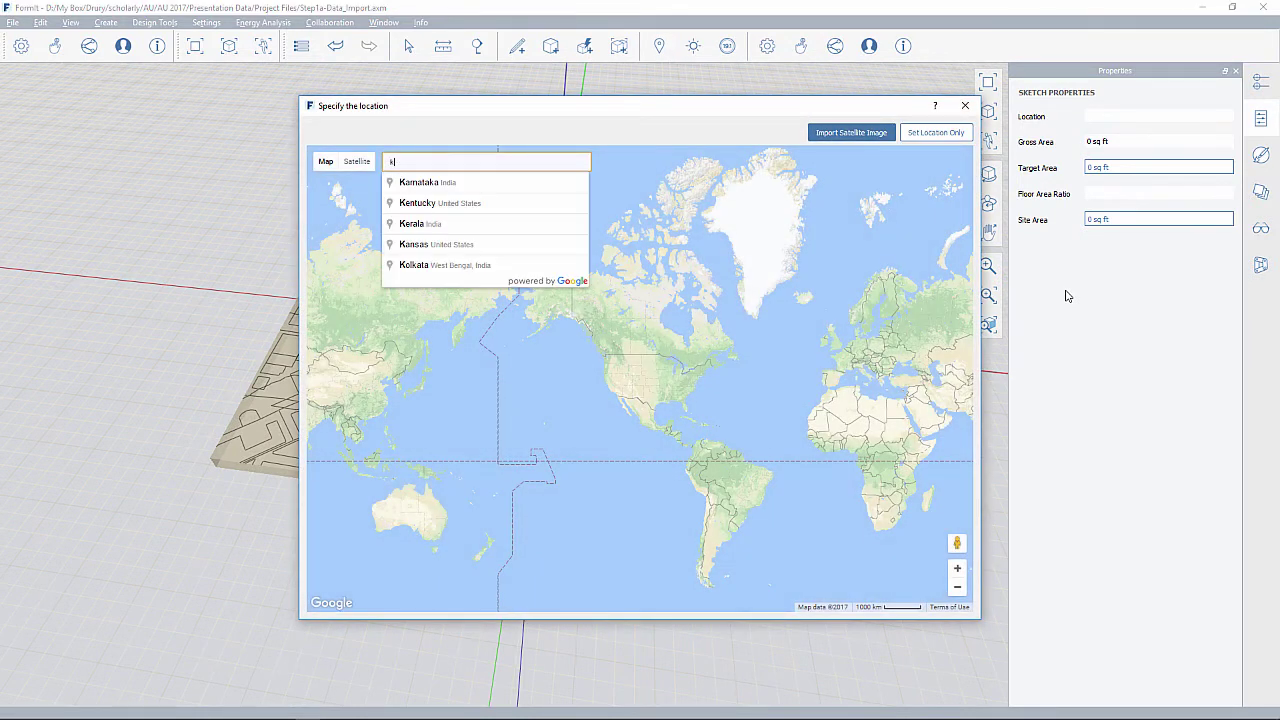
key("BackSpace")
type("19th ")
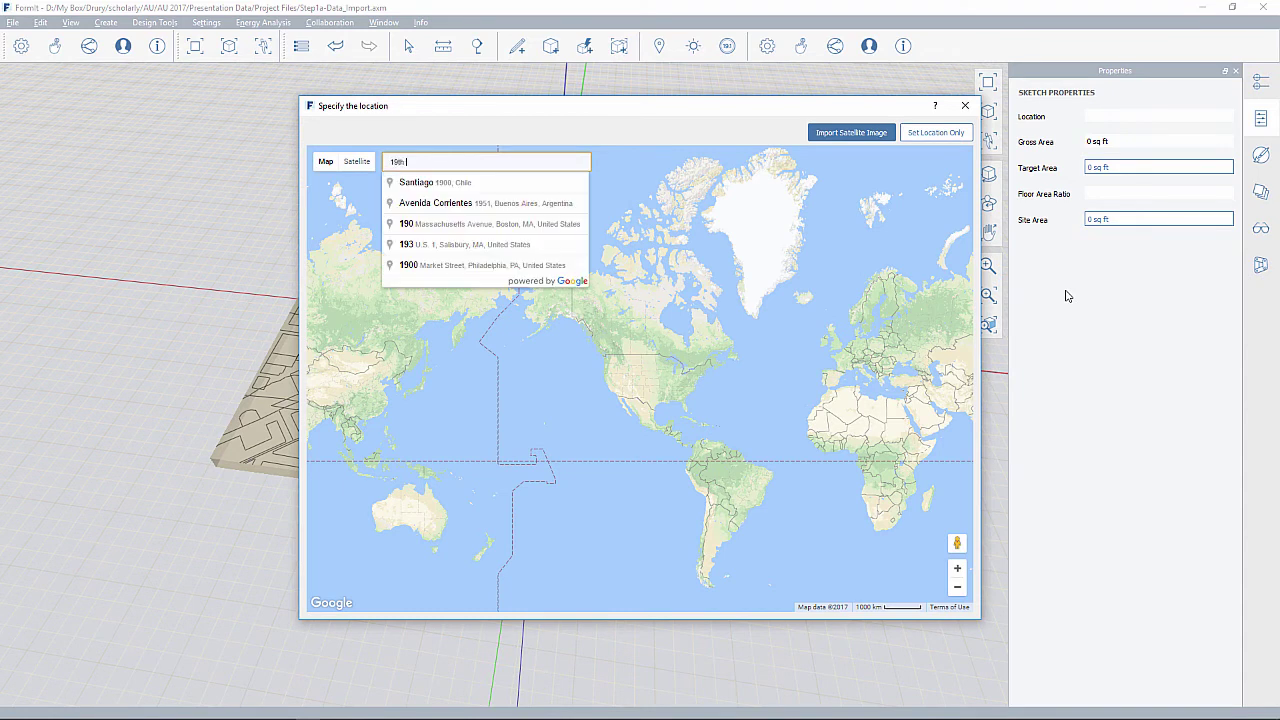
type("and man")
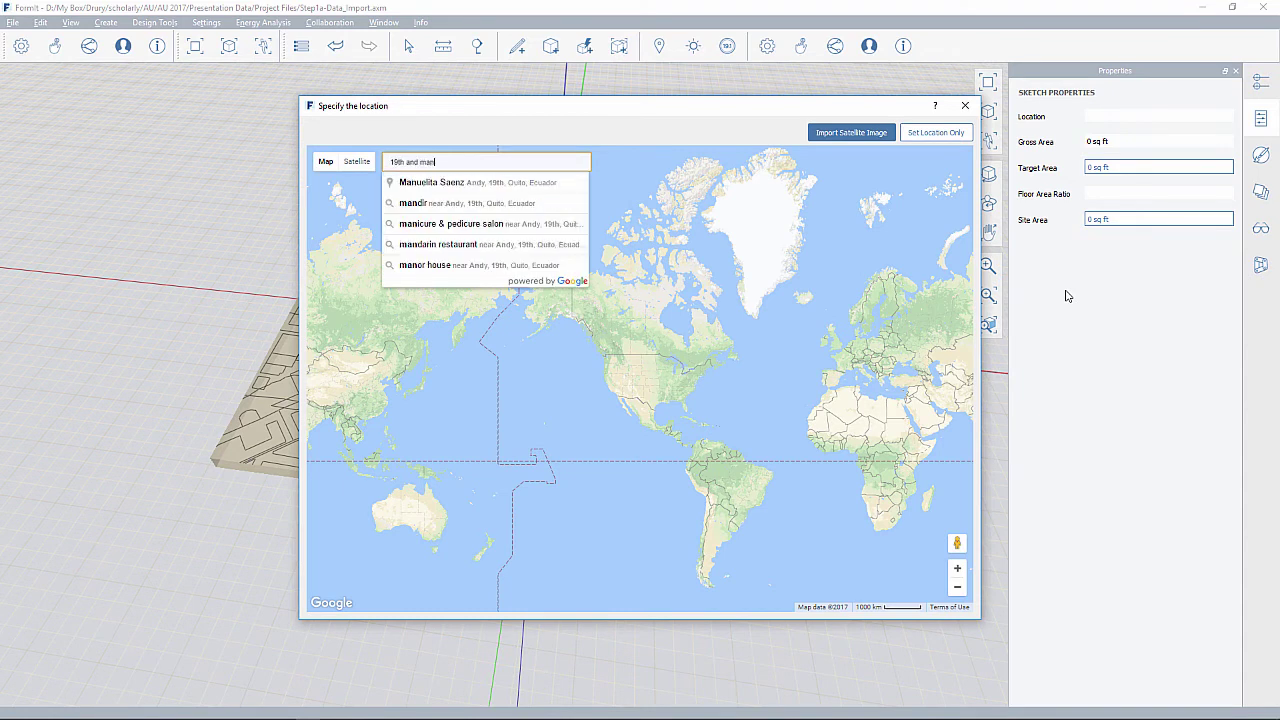
key("BackSpace")
type("in")
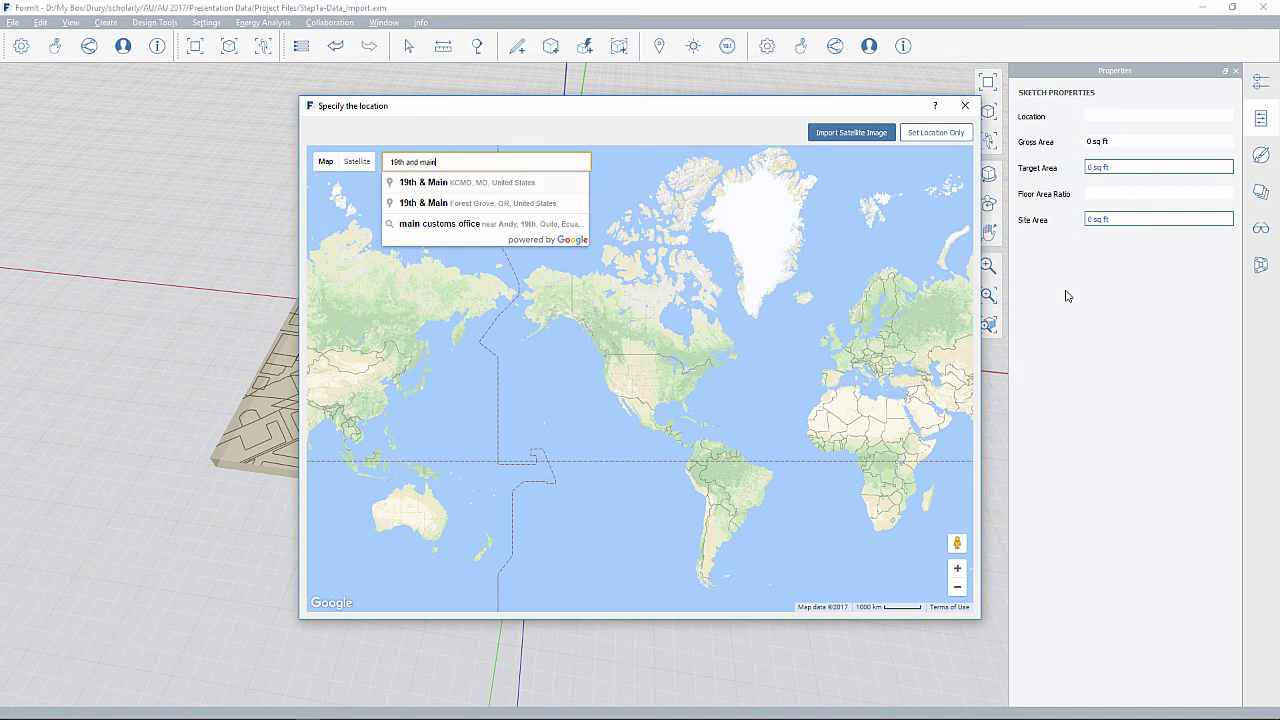
key("Down")
key("Return")
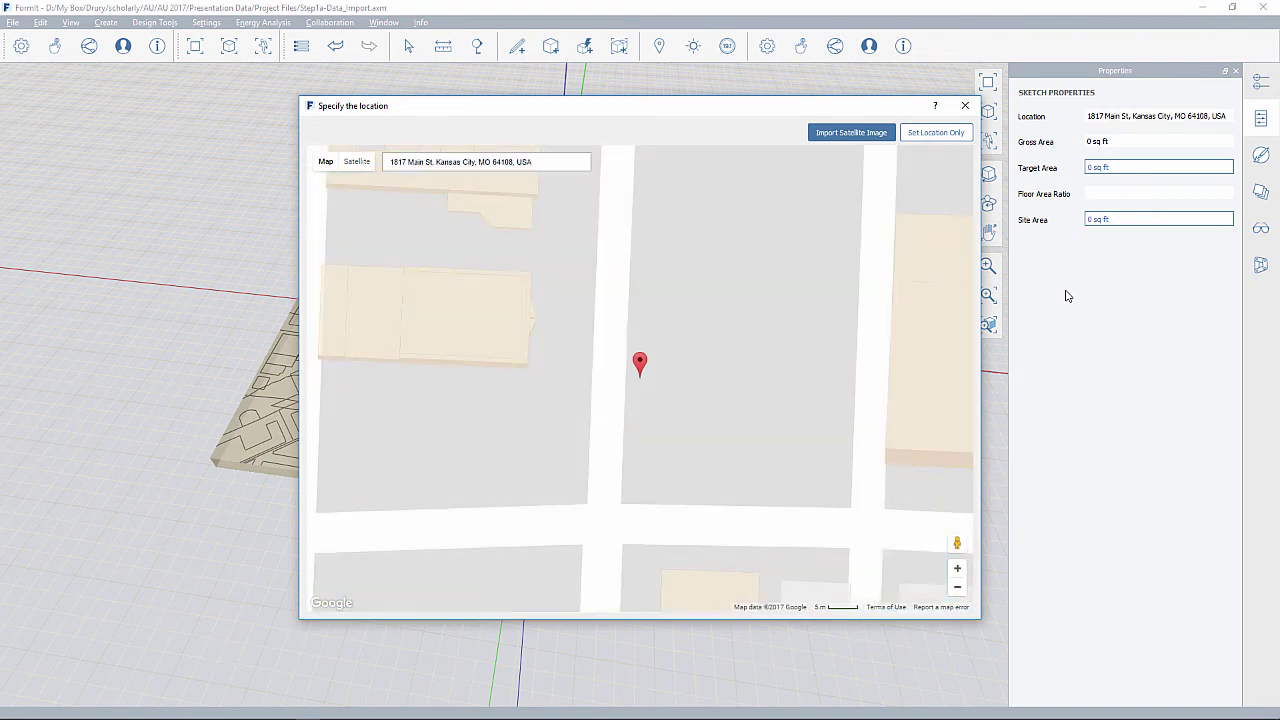
Step: Import the satellite image of the chosen location into the model and switch to the top view
key("Return")
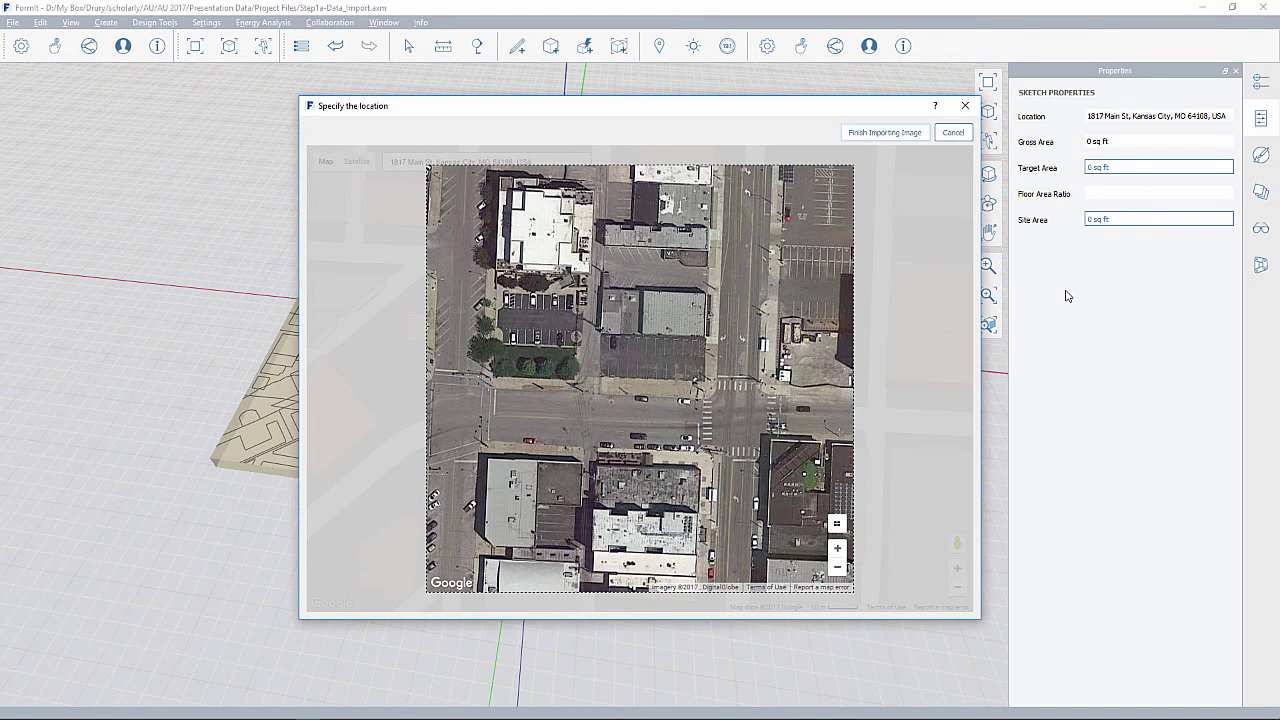
key("Return")
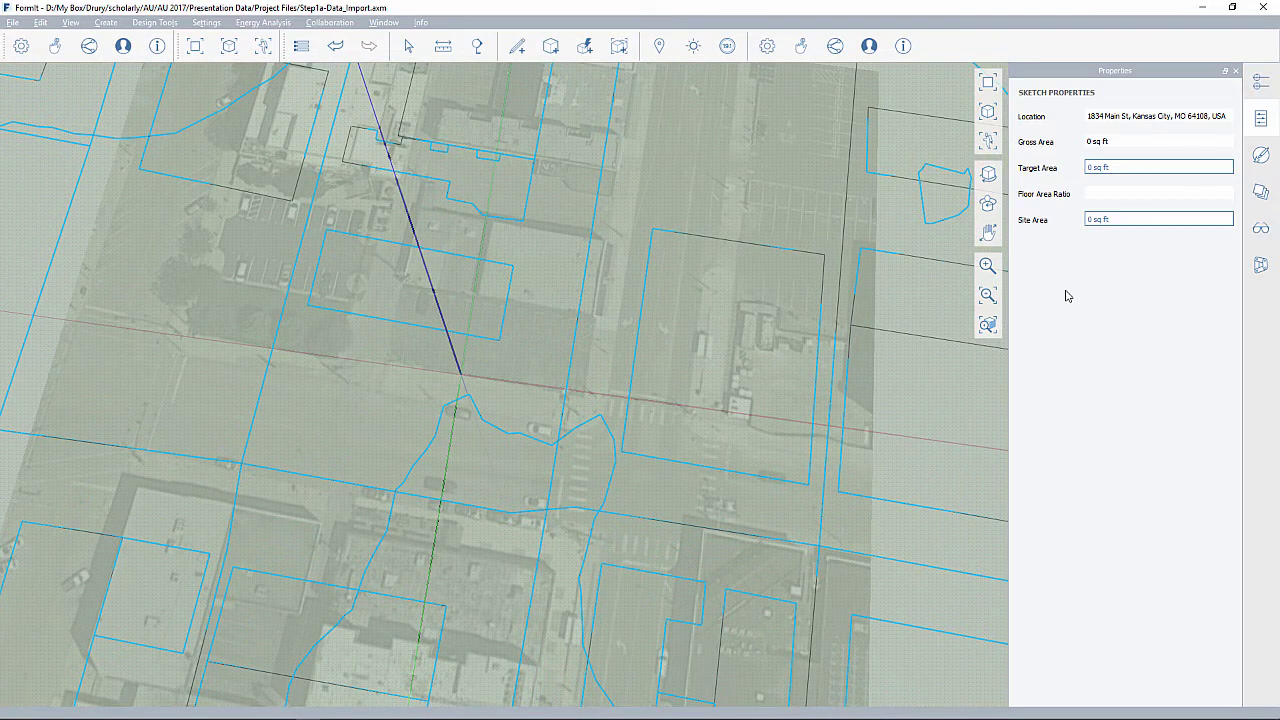
key("alt+v")
key("Down")
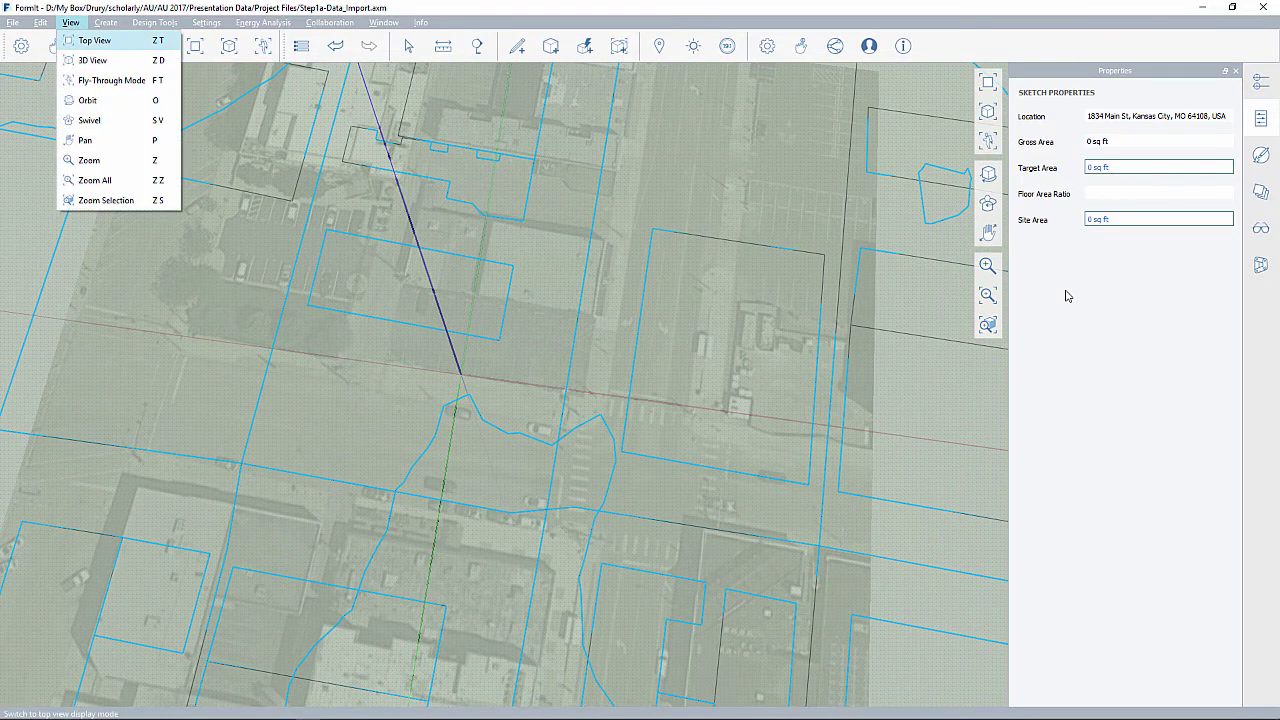
key("Return")
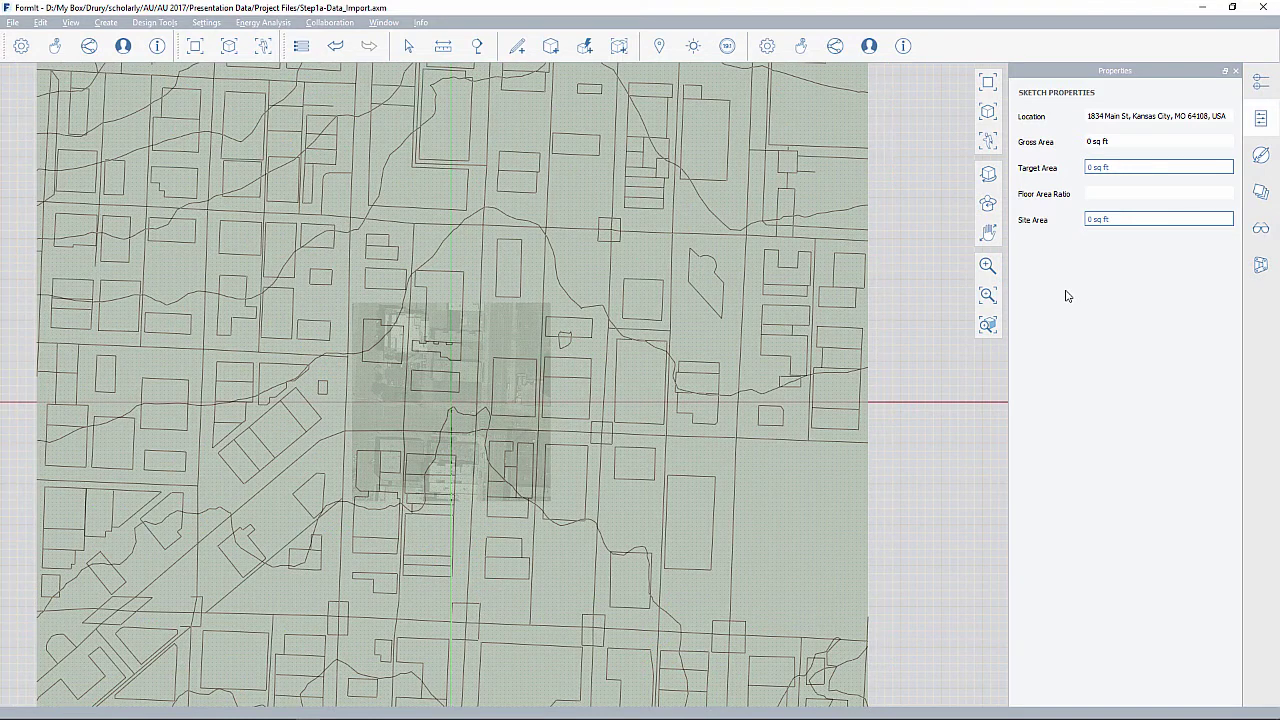
Step: Move the Site group about 61 ft from a building outline's corner so the outline aligns with the matching building in the satellite image
left_click(868, 376)
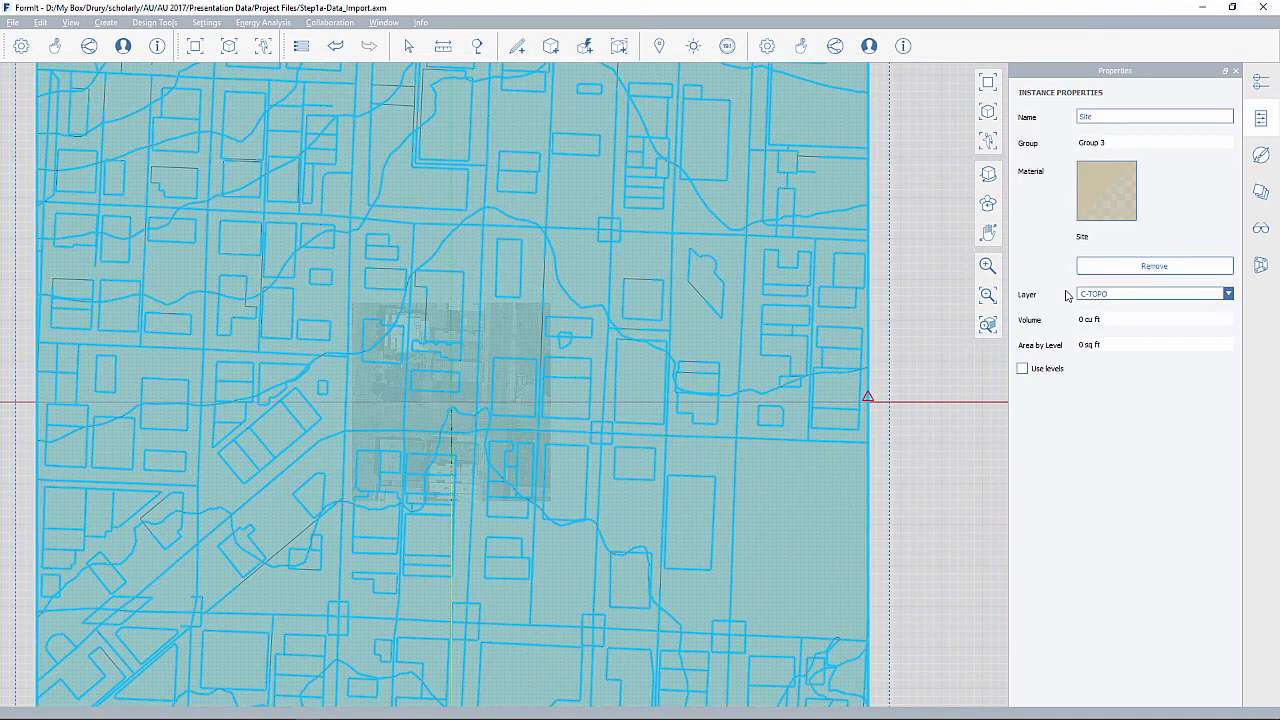
scroll(470, 382, "up", 4)
scroll(487, 354, "up", 2)
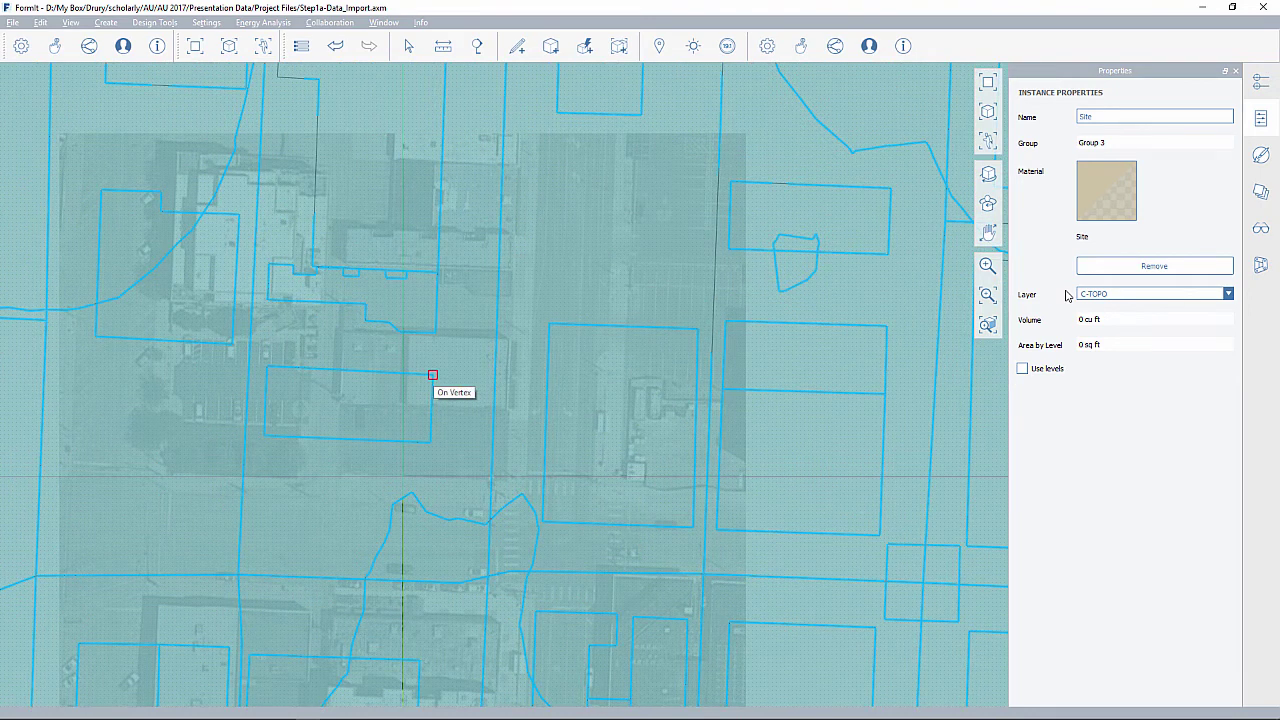
key("l")
left_click(432, 374)
scroll(432, 374, "up", 3)
key("Left")
key("Down")
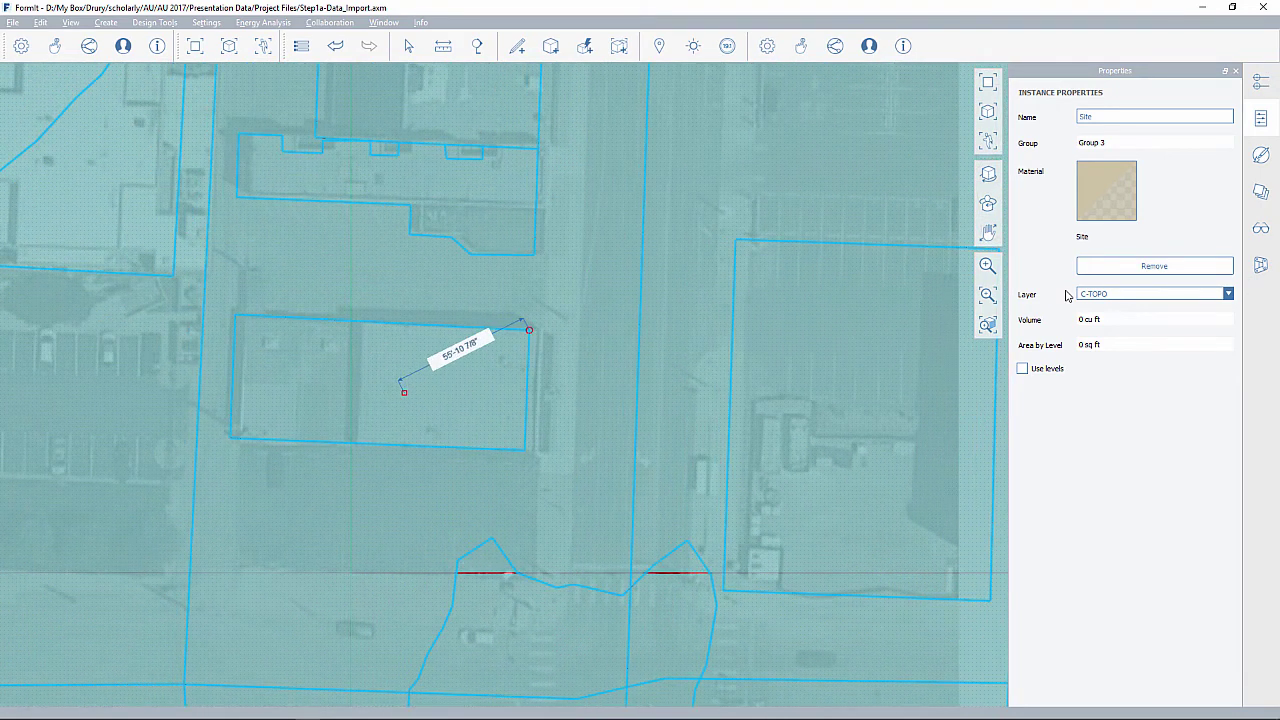
scroll(529, 316, "up", 5)
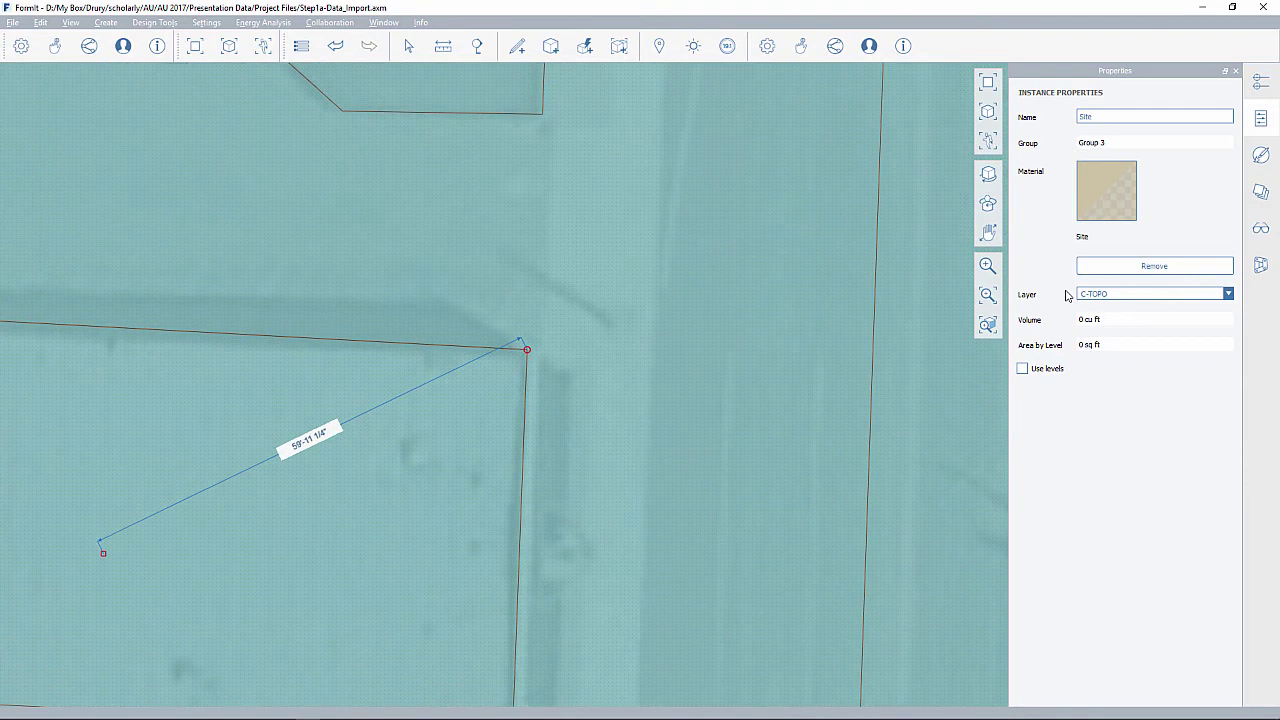
key("Left")
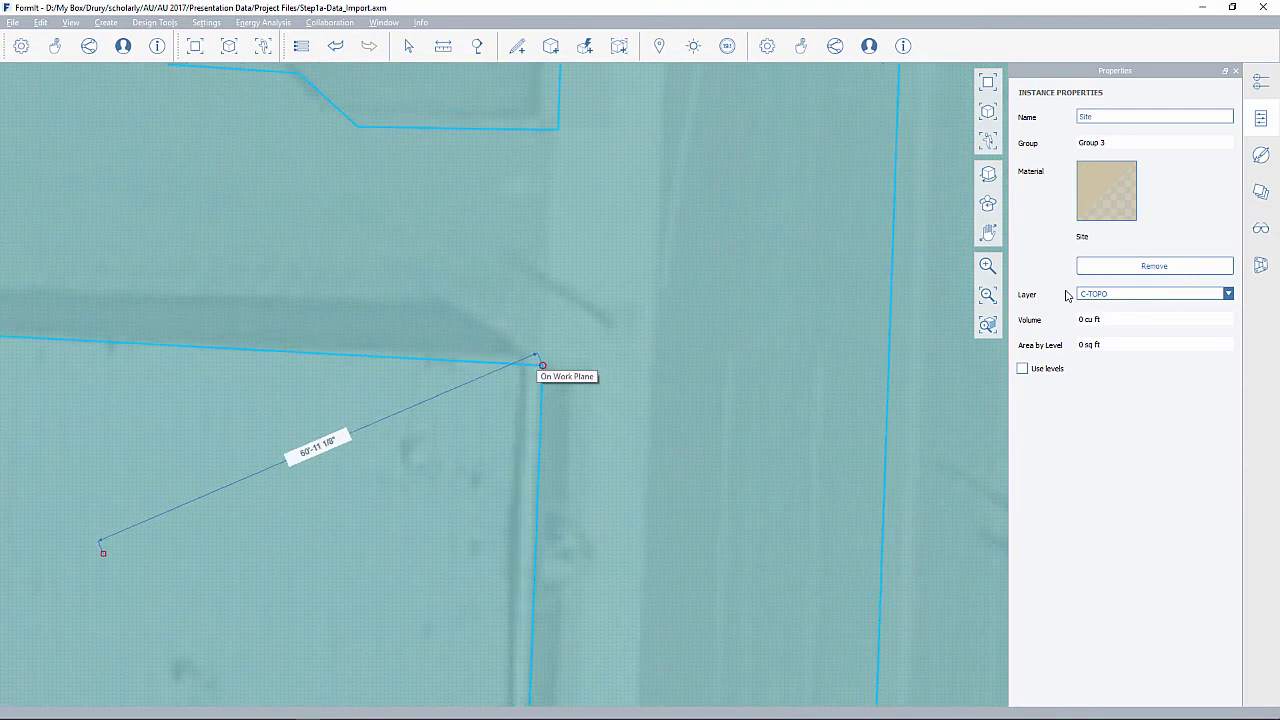
key("Escape")
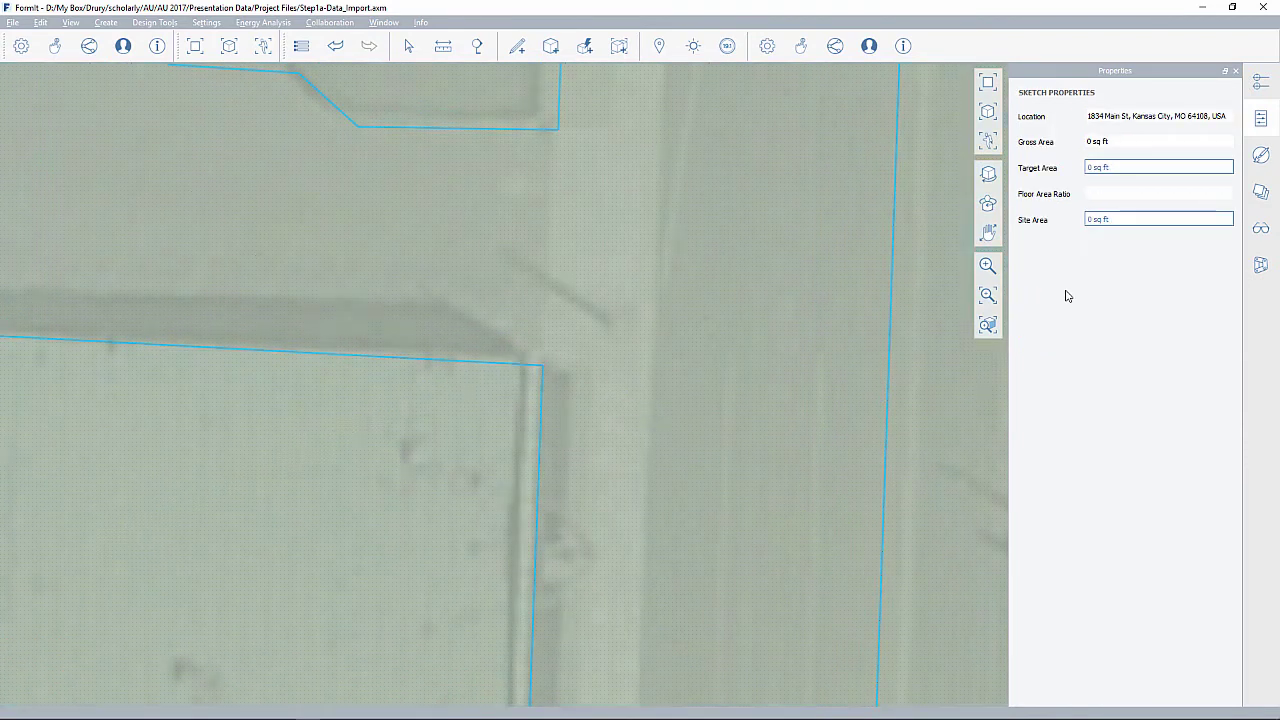
Step: Check the overall alignment of the site linework with the satellite image and switch to the 3D view
scroll(545, 390, "down", 7)
scroll(487, 303, "up", 1)
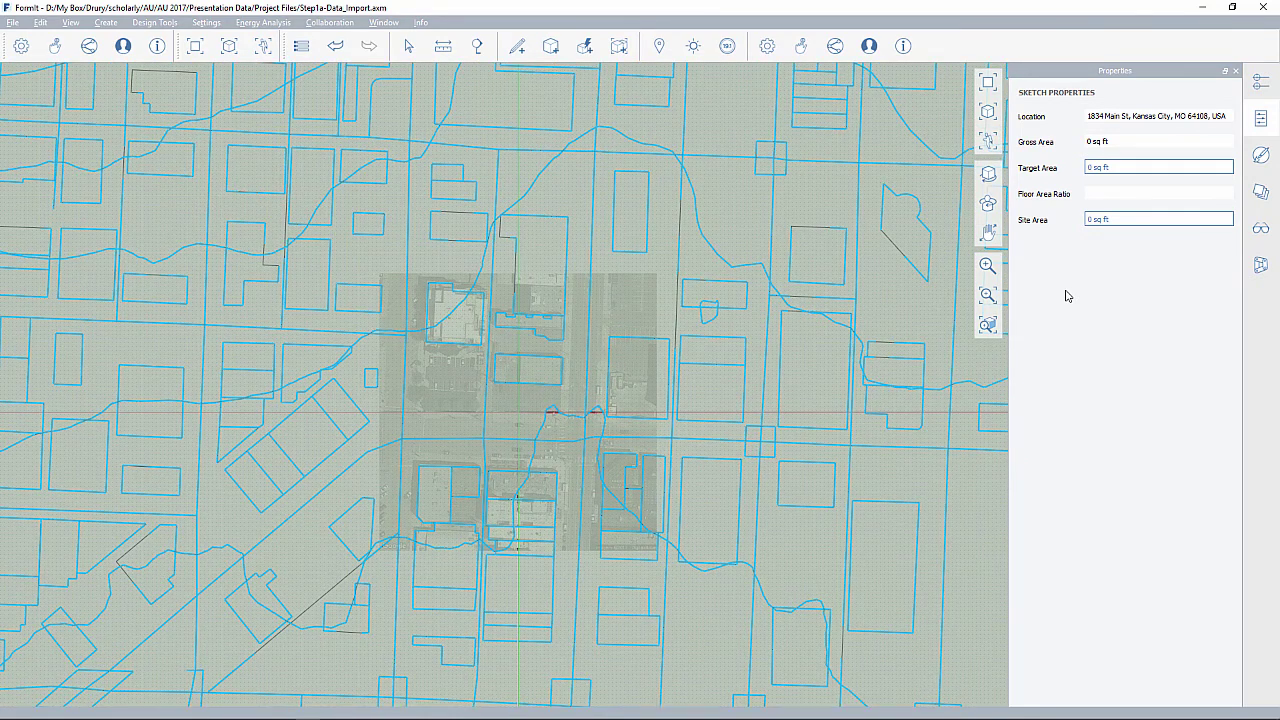
key("alt+v")
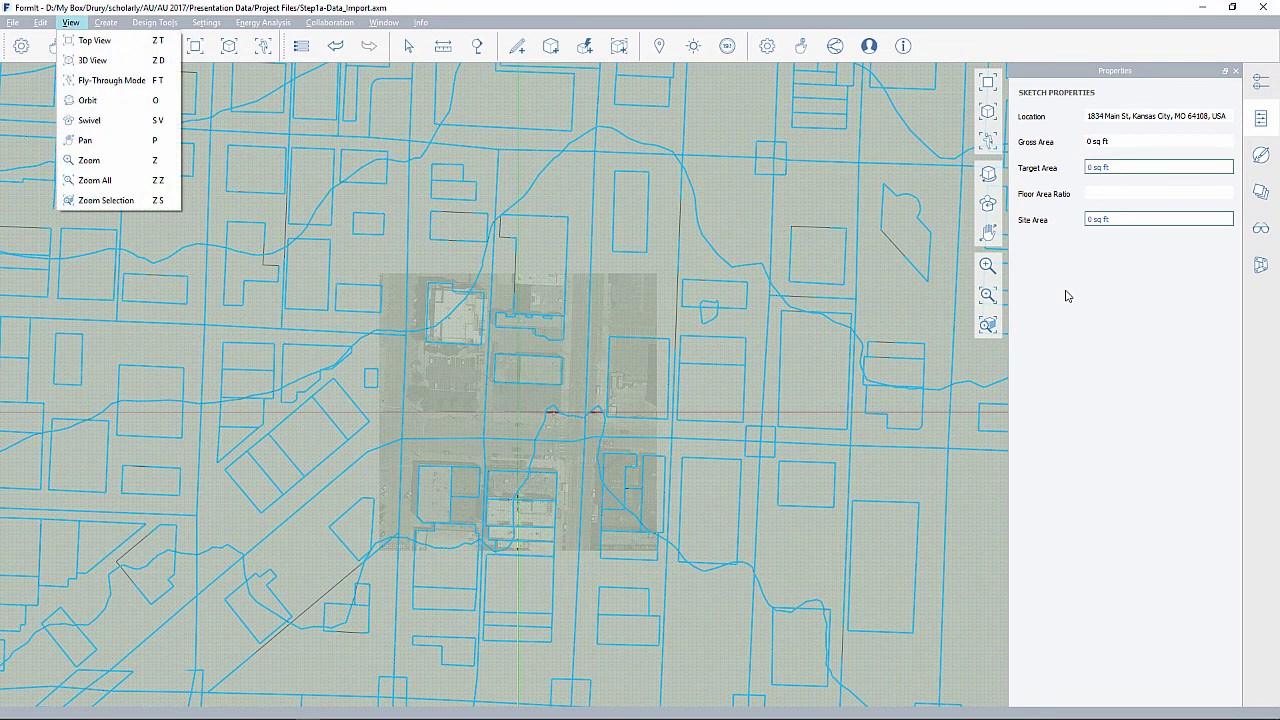
key("Down")
key("Return")
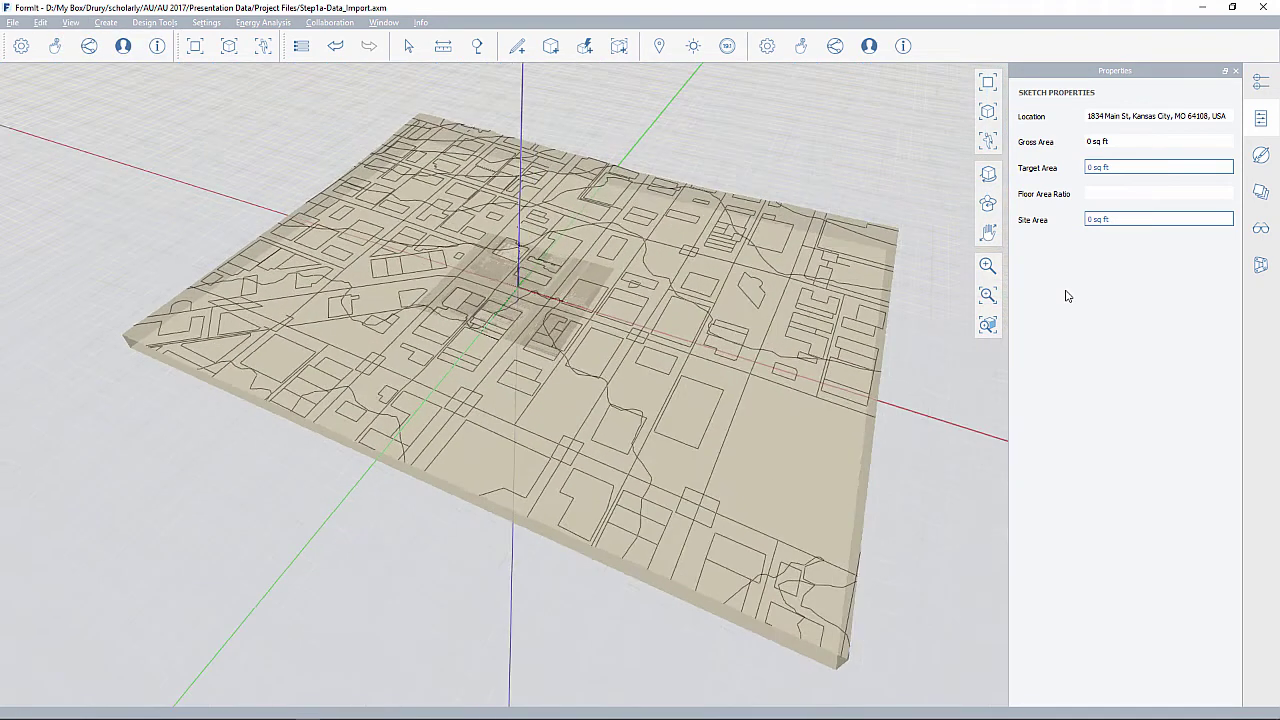